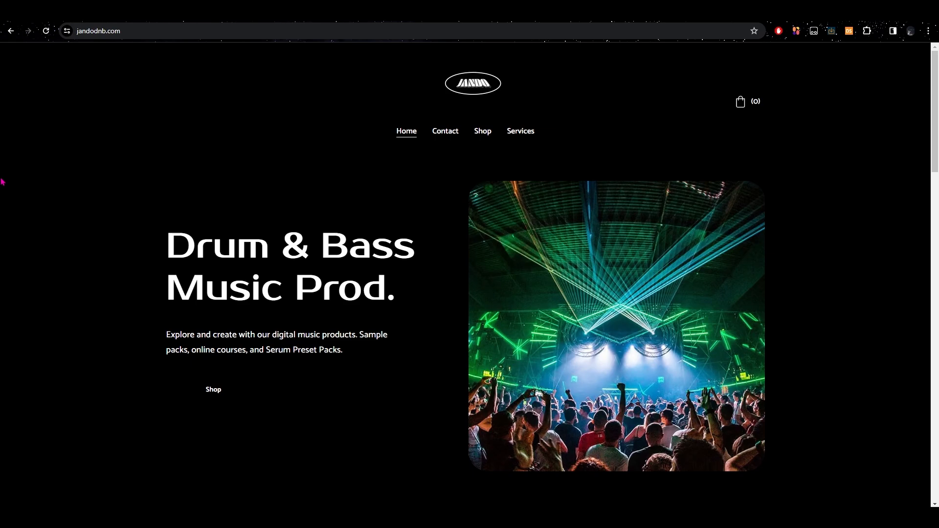
- Look over the JANDO home page, then browse the shop's sample packs, presets and services through to product page 3
scroll(244, 215, down, 10)
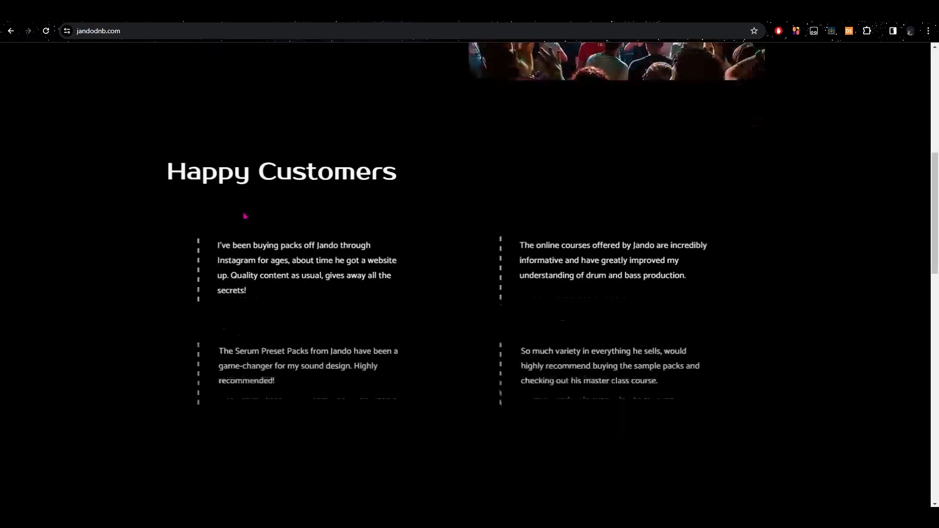
scroll(243, 210, up, 10)
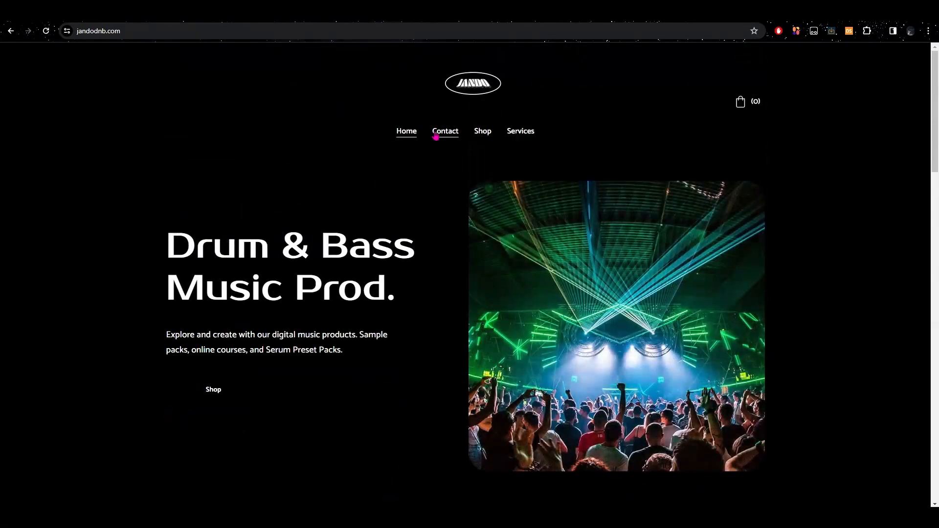
click(485, 138)
scroll(432, 274, down, 3)
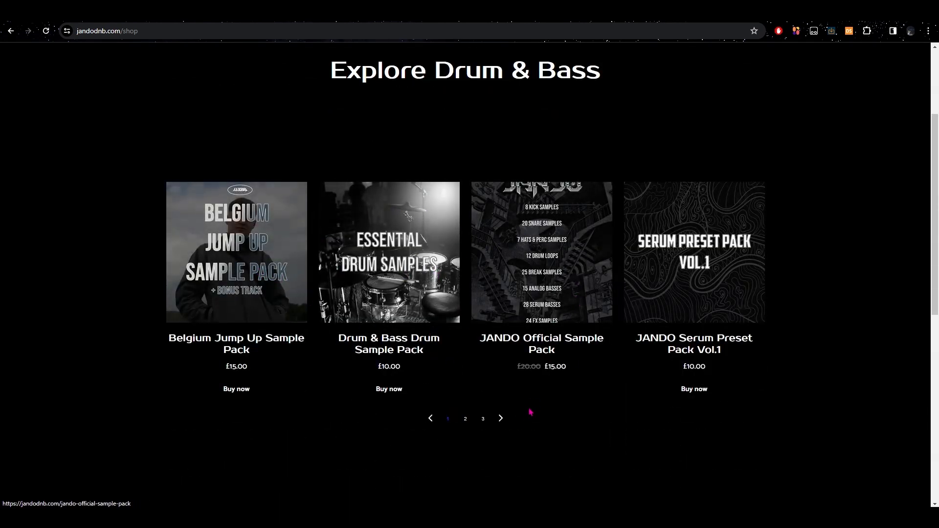
click(502, 418)
click(500, 419)
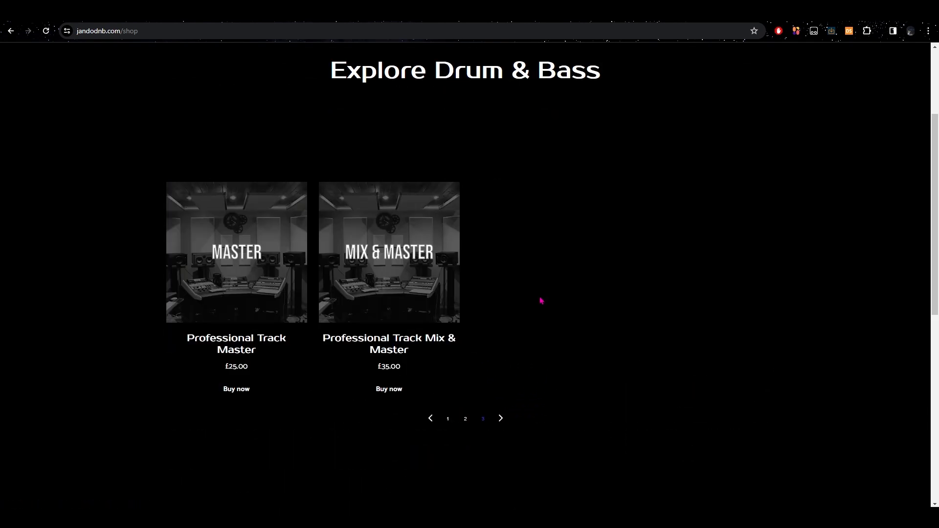
scroll(407, 296, up, 3)
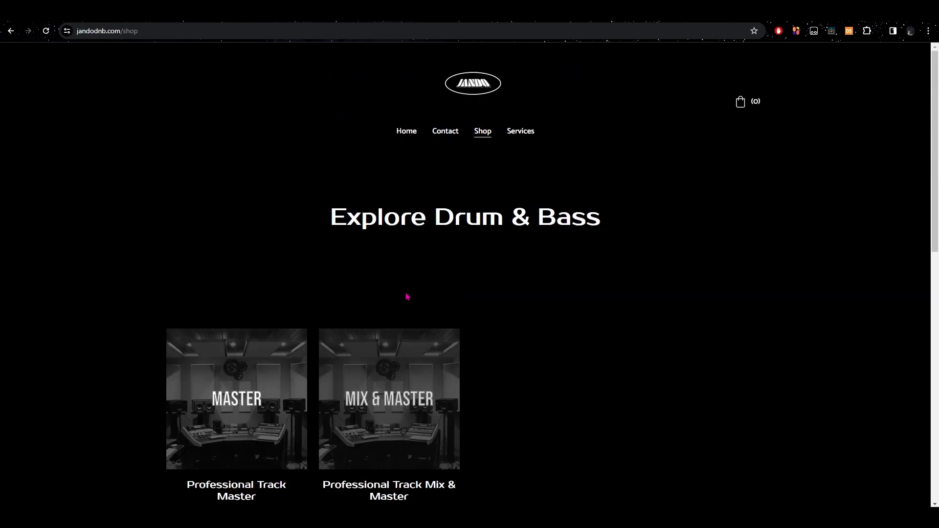
- Read through the professional mix and mastering offers on the Services page
click(520, 132)
scroll(617, 209, down, 3)
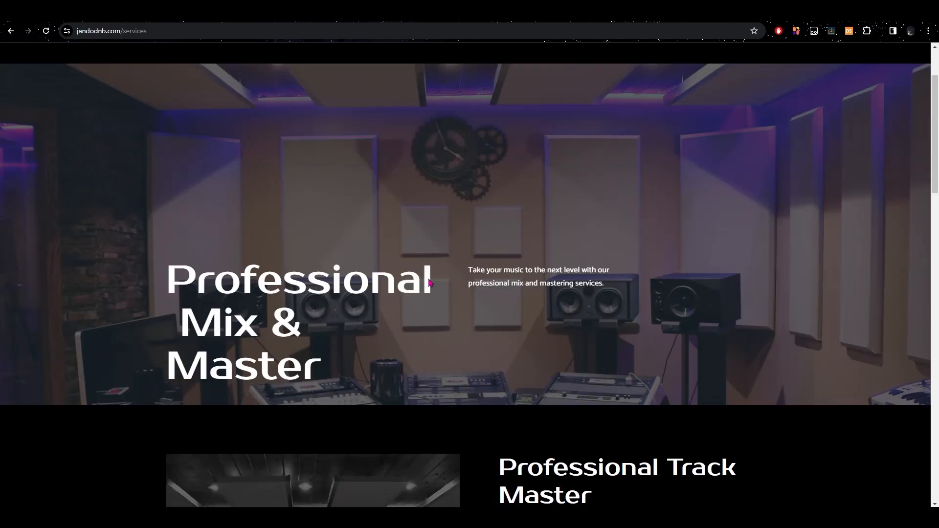
scroll(304, 260, down, 15)
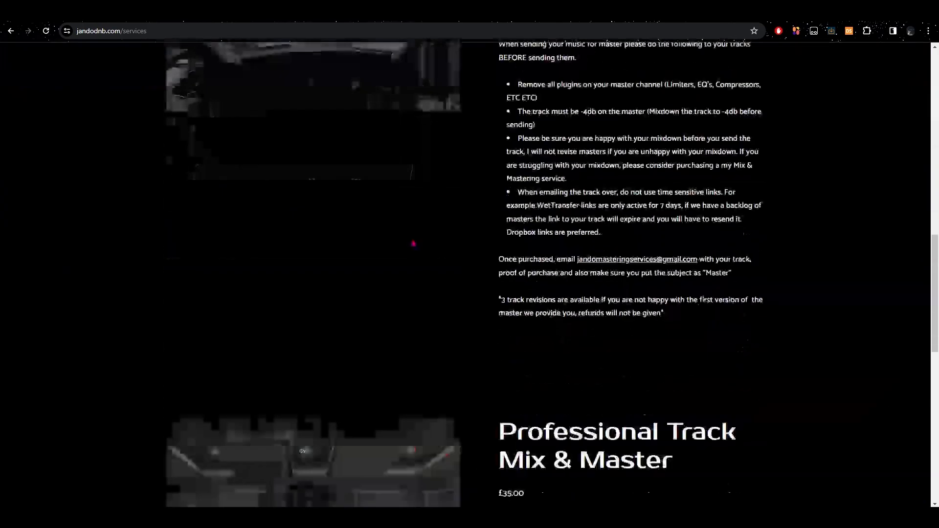
scroll(412, 242, up, 15)
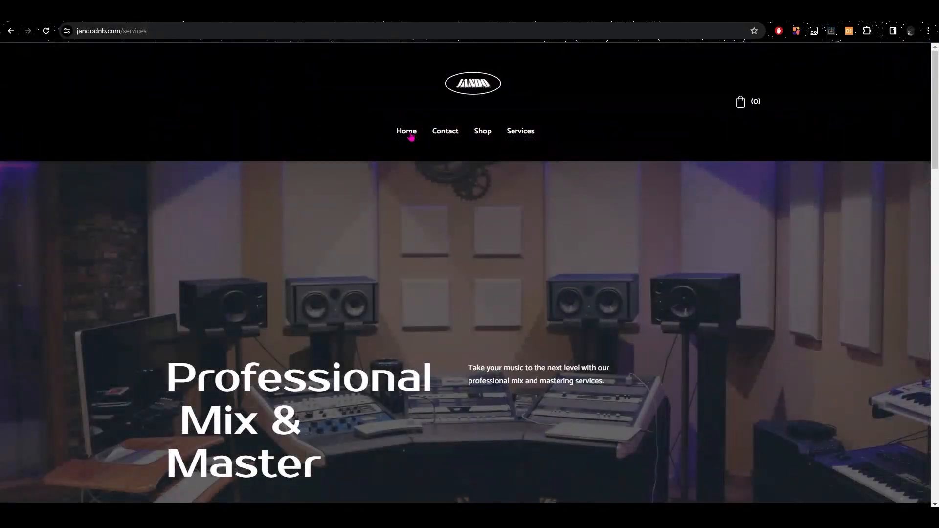
- Return to the home page and look over its customer reviews and featured products
click(411, 136)
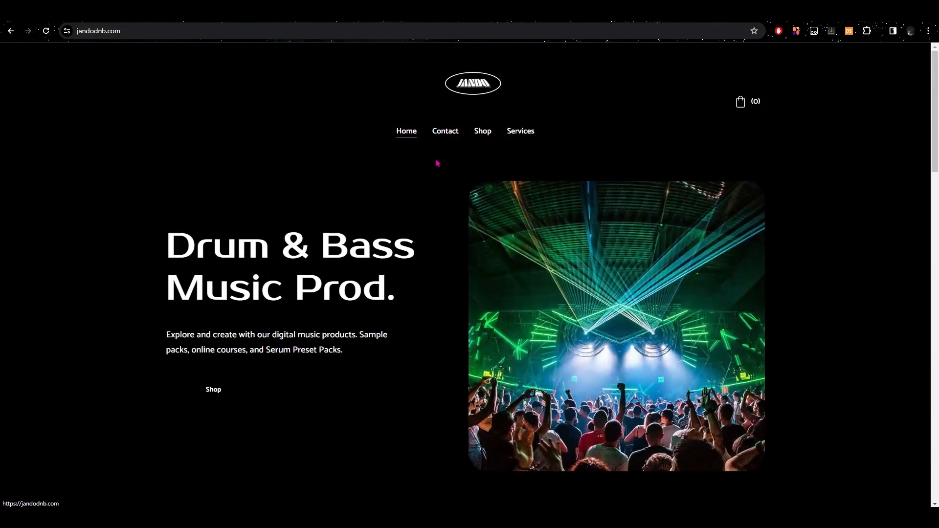
scroll(447, 169, down, 7)
scroll(455, 175, down, 6)
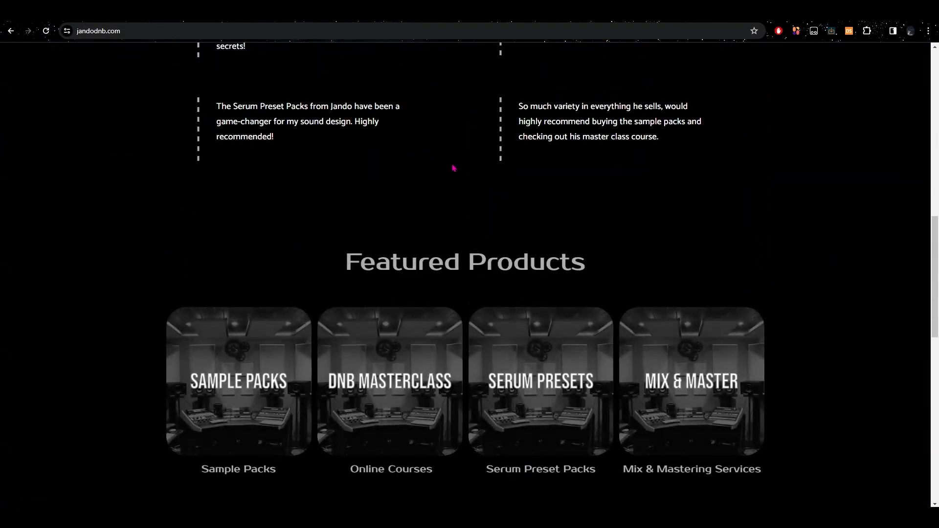
scroll(453, 170, up, 9)
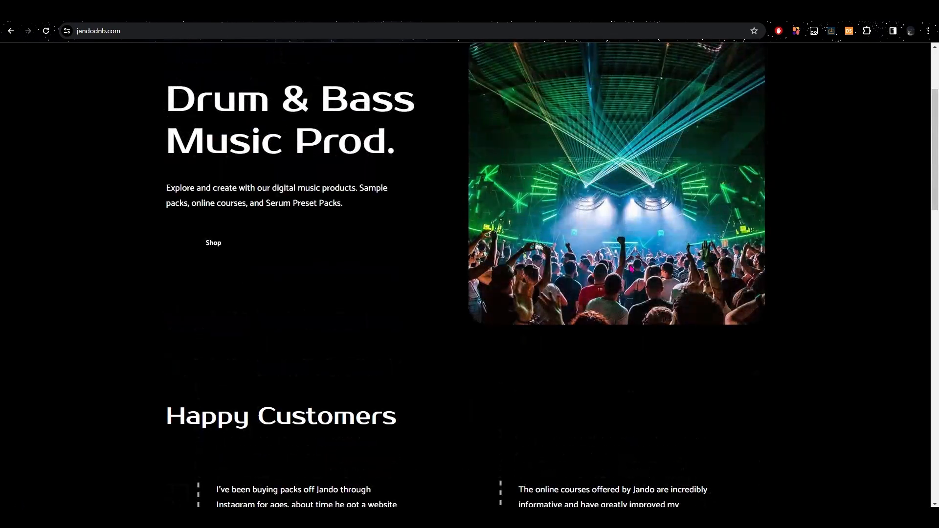
scroll(421, 205, up, 3)
scroll(421, 205, down, 1)
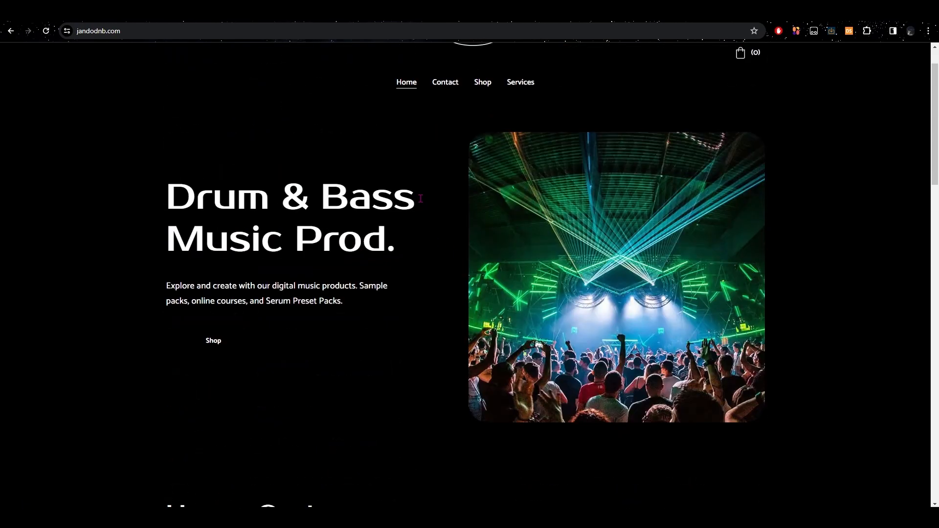
scroll(421, 199, up, 1)
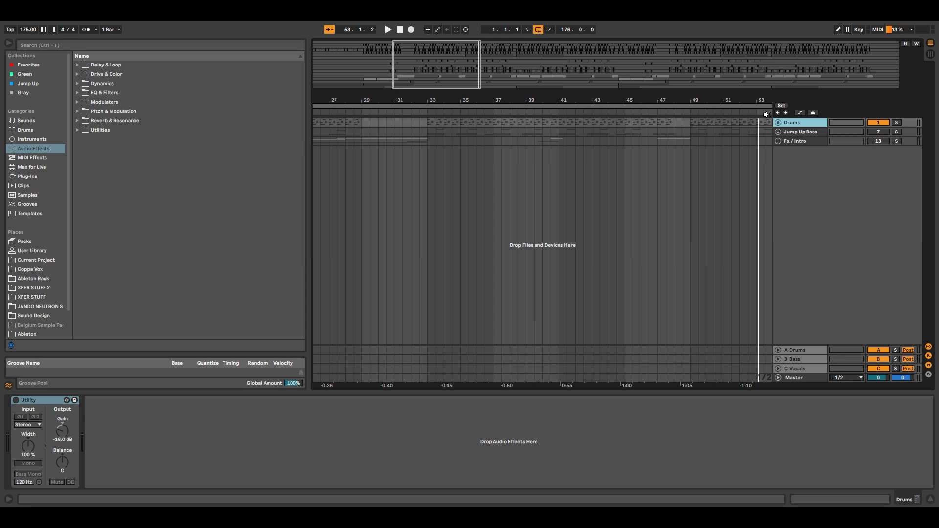
- In the Ableton Live project, unfold the Drums group, solo it and audition the drums from bar 33
click(779, 123)
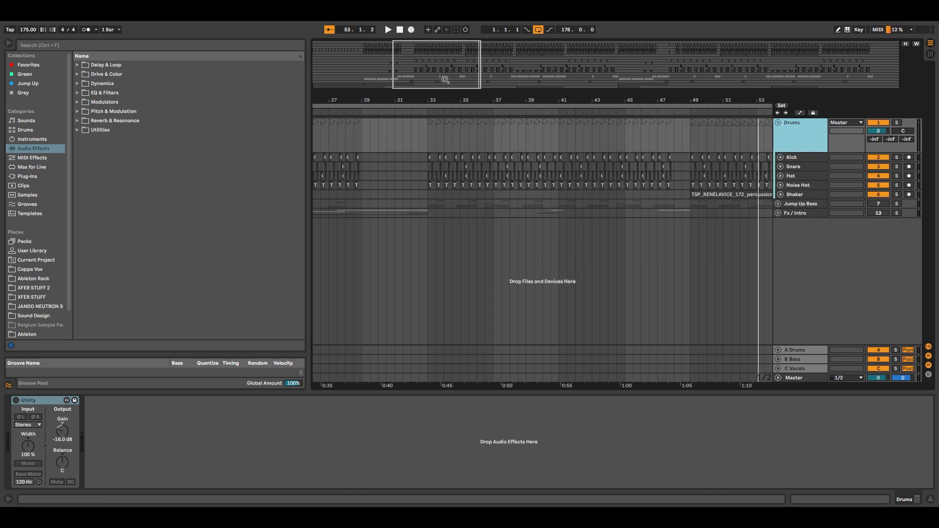
drag(408, 77, 408, 96)
click(484, 138)
mouse_move(414, 47)
mouse_down()
mouse_move(414, 37)
mouse_move(414, 48)
mouse_up()
key(s)
key(space)
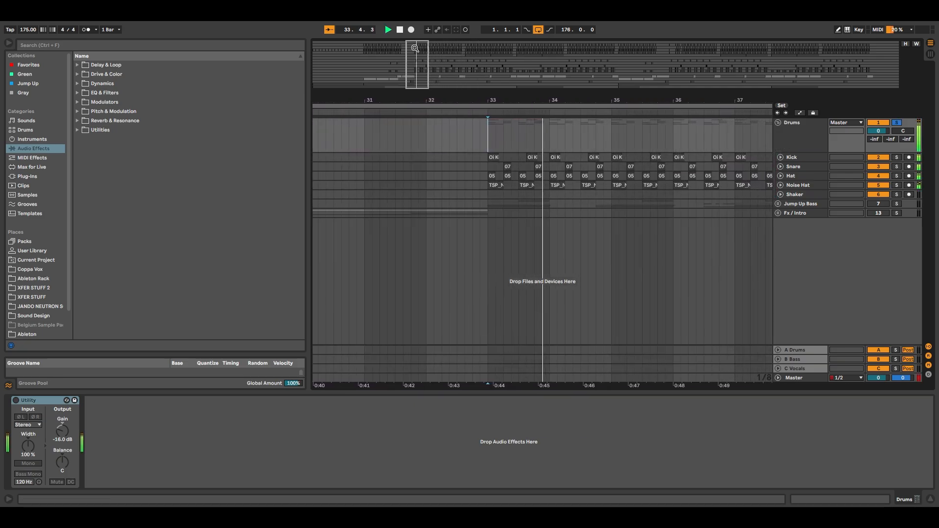
key(space)
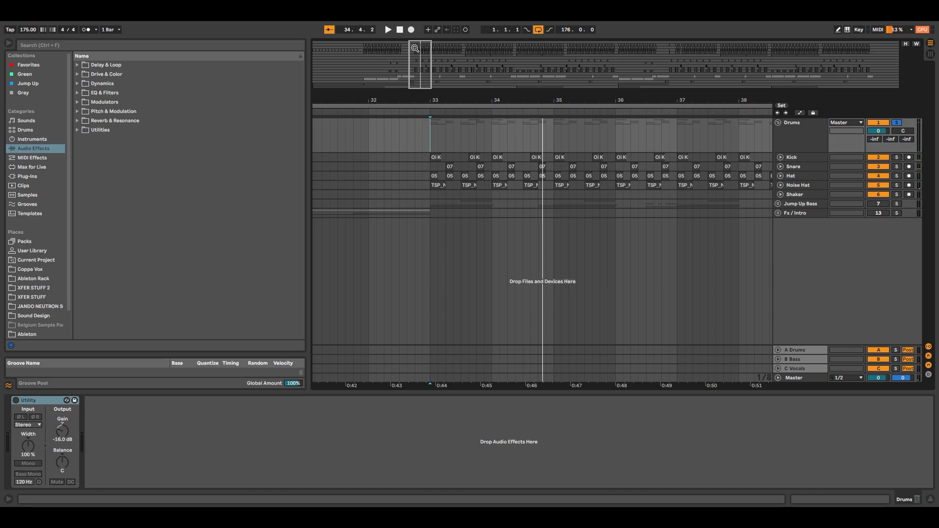
- Unfold the Hat and Noise Hat tracks to show their clip waveforms
click(434, 175)
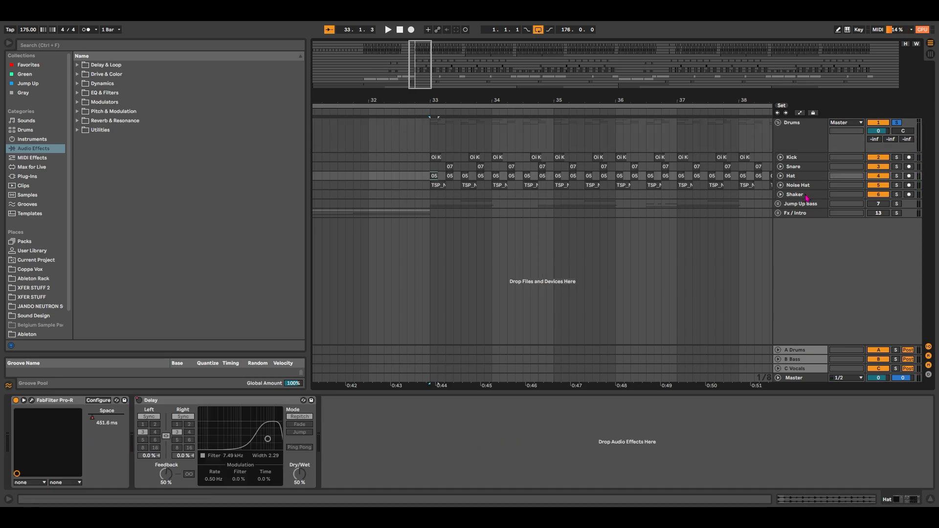
click(781, 186)
click(781, 176)
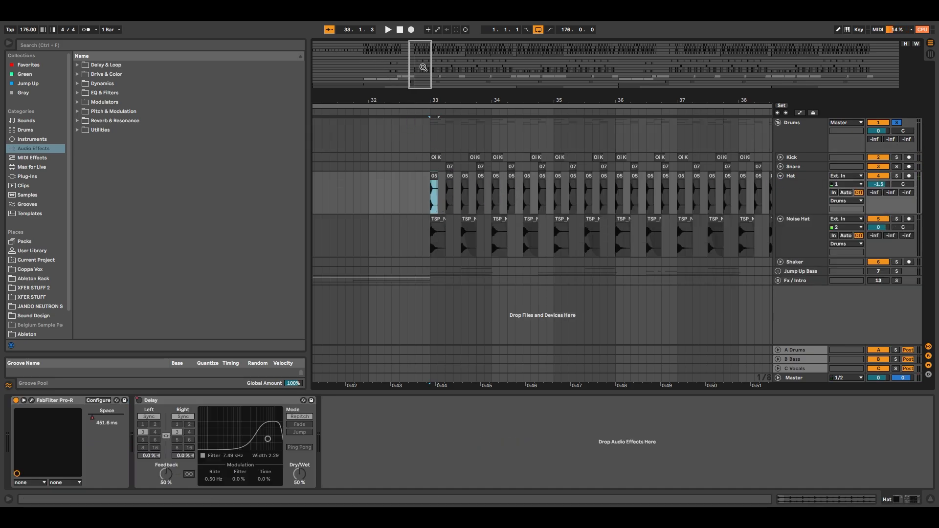
- Select the Hat clips in bar 33, solo the Hat track and audition it from there
drag(423, 67, 423, 79)
drag(392, 195, 466, 200)
key(s)
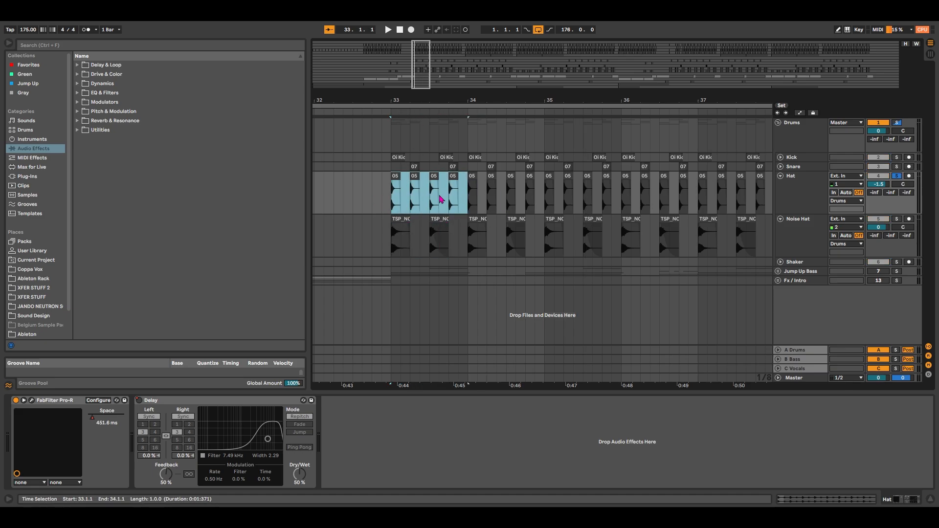
mouse_move(423, 69)
mouse_down()
mouse_move(427, 82)
mouse_move(435, 80)
mouse_up()
key(space)
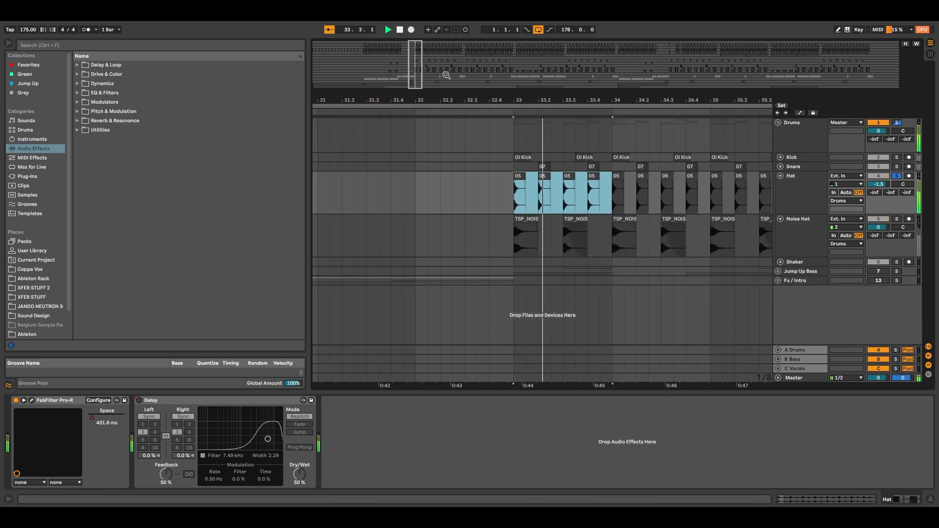
key(space)
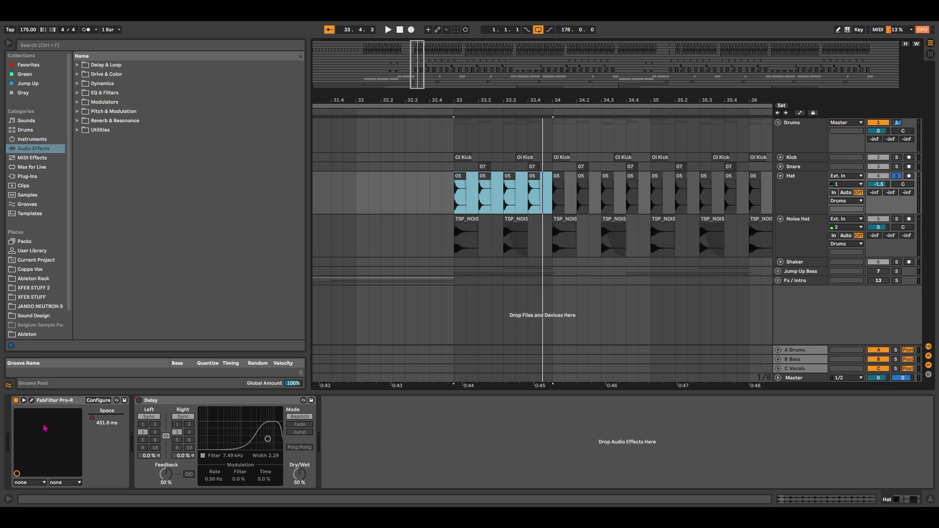
- Open the FabFilter Pro-R reverb on the Hat track, inspect its Space and Mix settings, and close it
click(31, 400)
drag(318, 46, 485, 63)
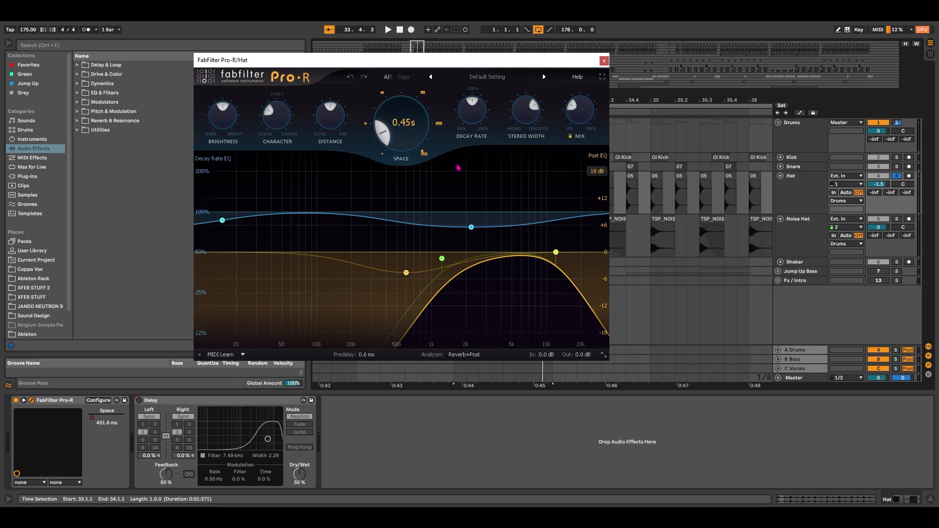
mouse_move(410, 136)
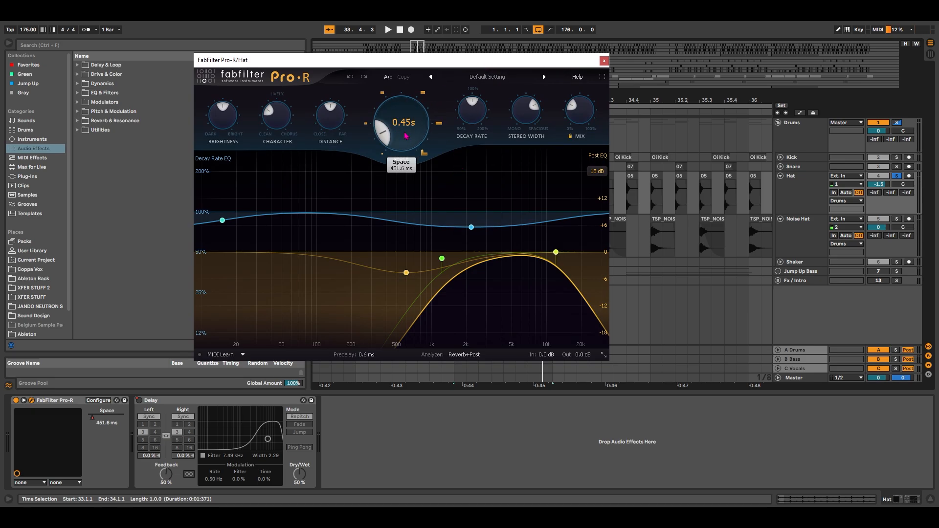
mouse_move(579, 113)
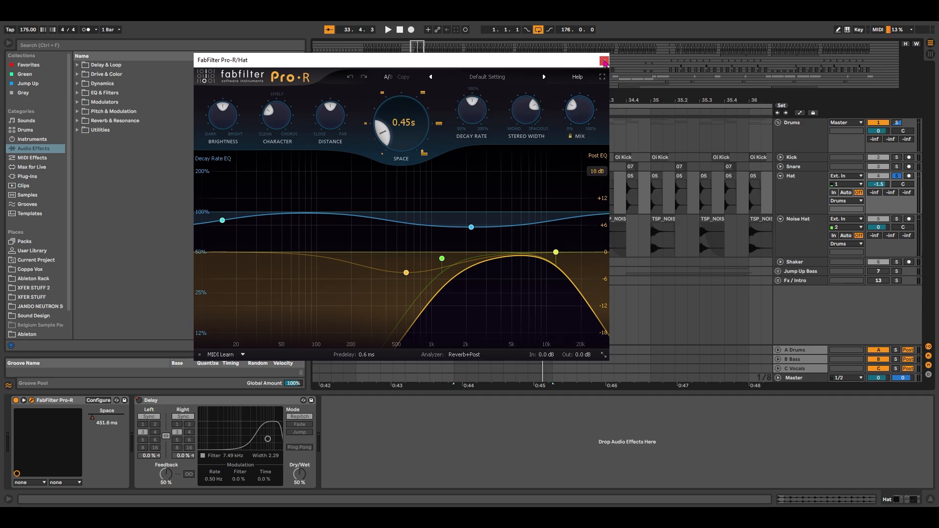
click(604, 60)
- Play the soloed hat with FabFilter Pro-R bypassed and re-enabled to compare the dry and reverberated sound
key(space)
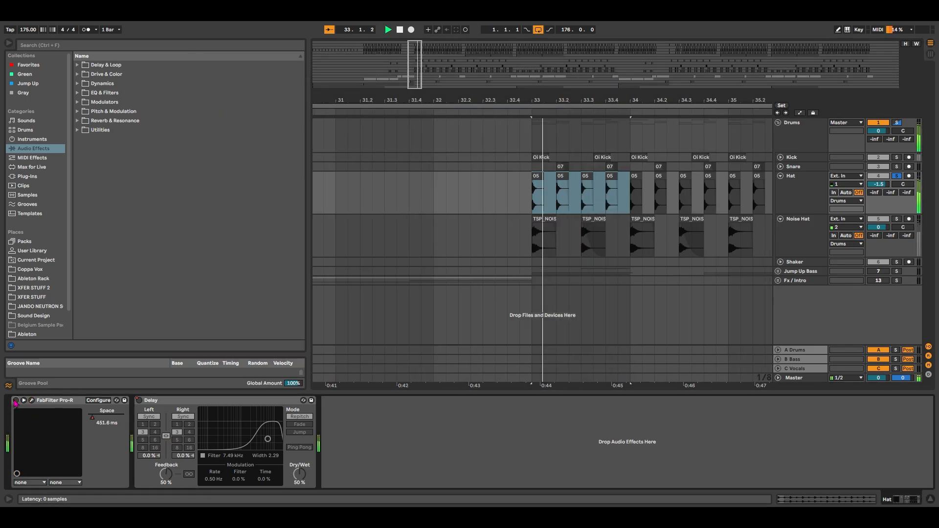
click(15, 402)
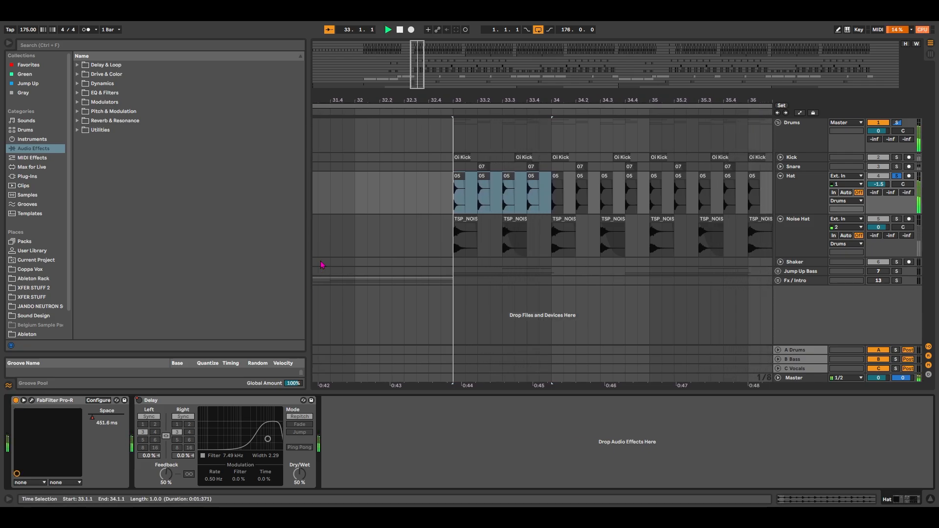
key(space)
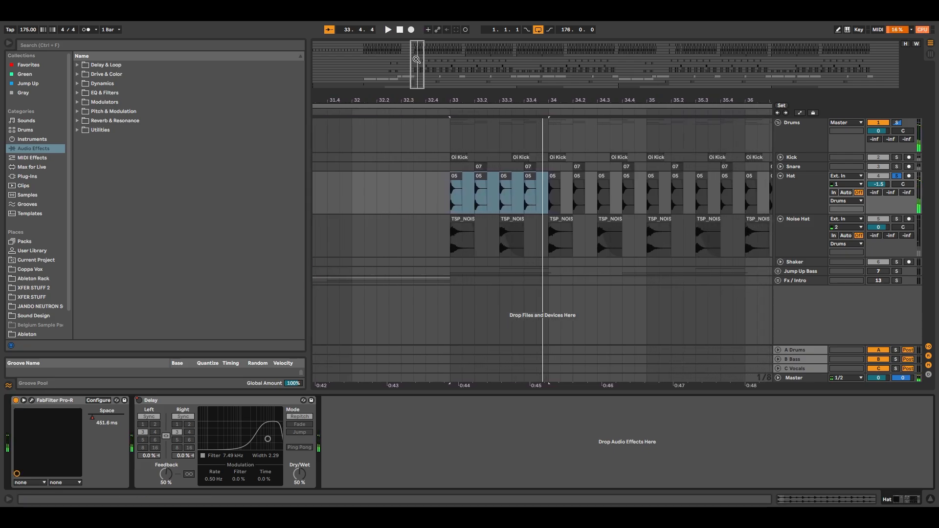
- Select the Noise Hat clips from 33.1.1 to 34.3.1, solo the Noise Hat track and audition it
drag(417, 60, 417, 69)
drag(430, 235, 574, 244)
key(s)
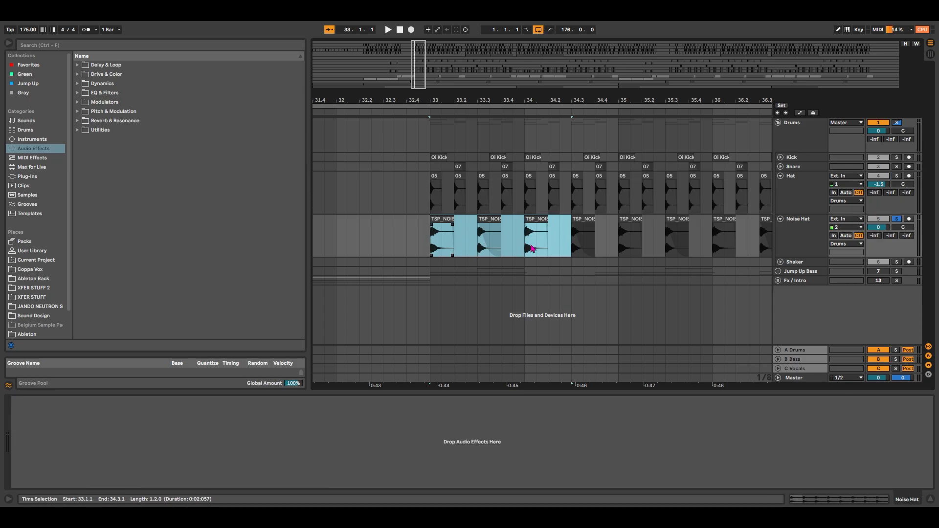
key(space)
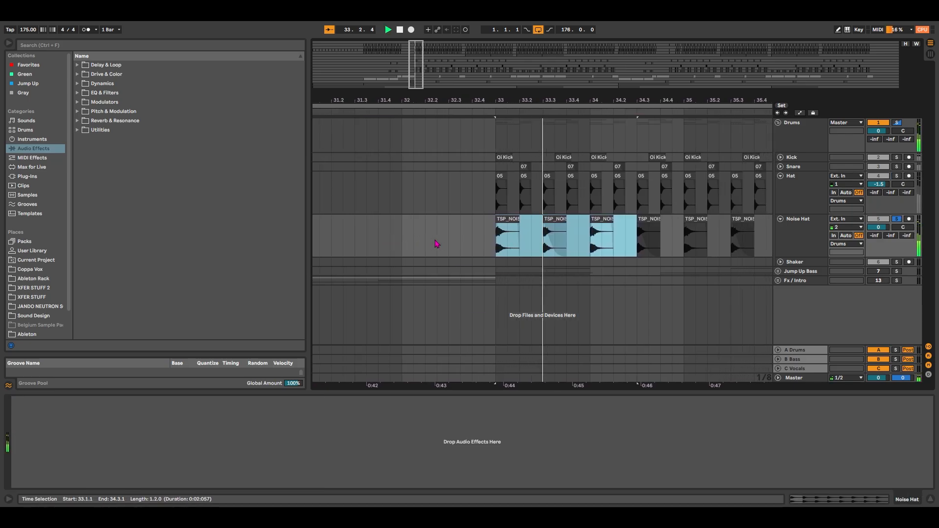
key(space)
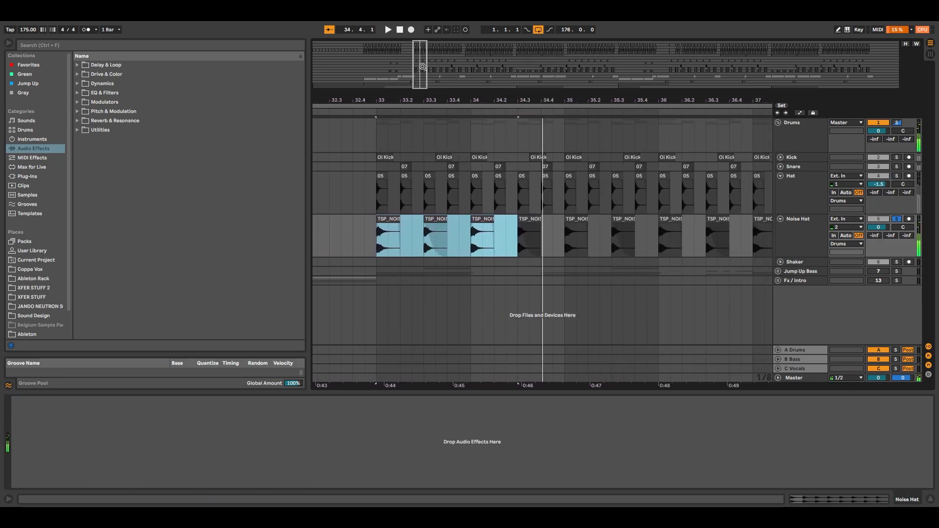
- Examine the second Noise Hat clip in bar 33, then select bars 33 and 34 on that track and audition them
drag(422, 67, 418, 83)
click(504, 240)
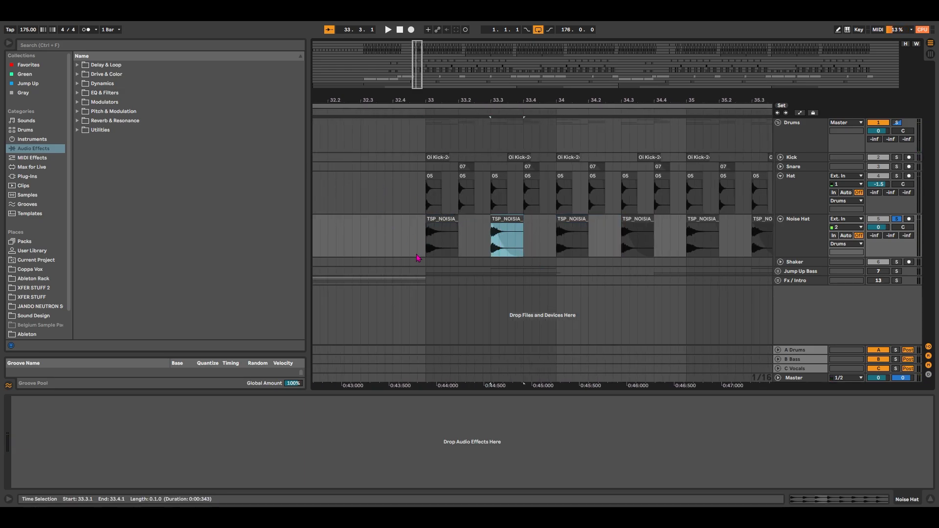
drag(426, 244, 688, 247)
drag(419, 83, 418, 99)
key(space)
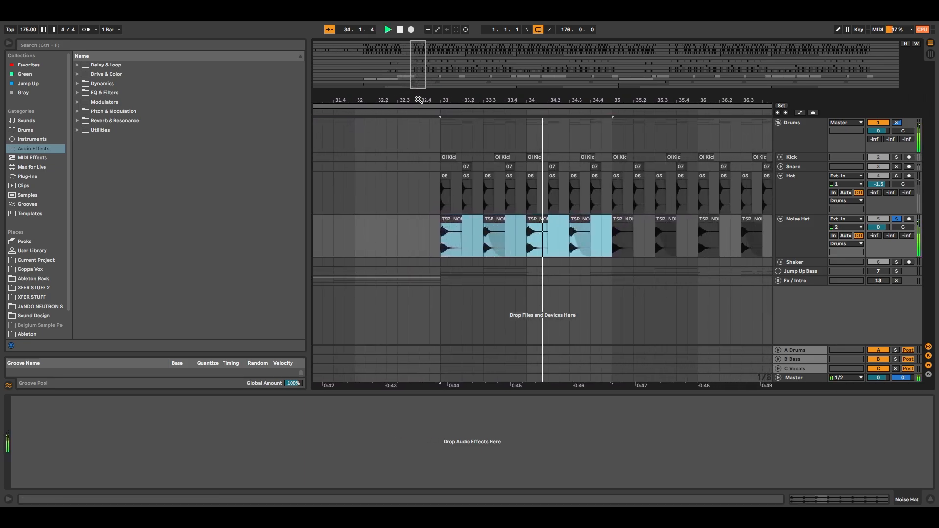
key(space)
- Place the insert marker at bar 33 on the Drums group and clear the solos so all tracks are audible
drag(418, 99, 418, 91)
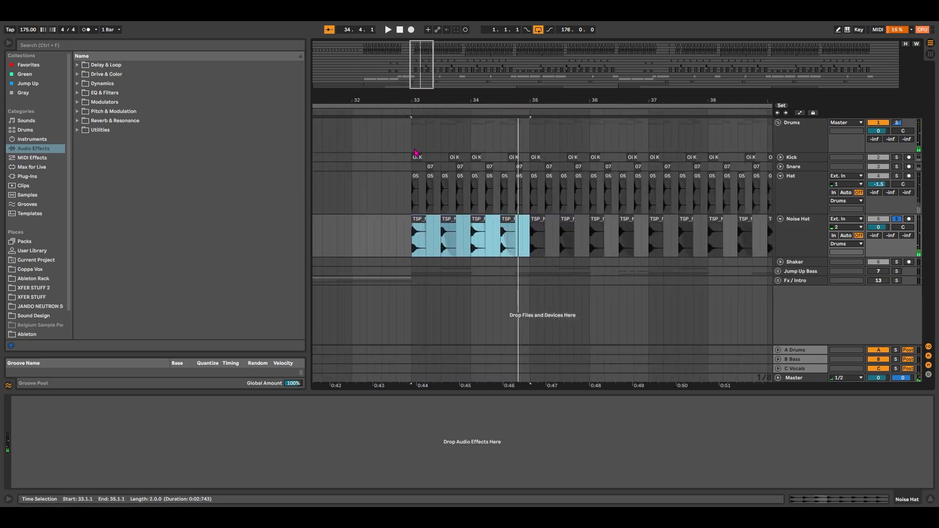
click(415, 149)
key(s)
key(s)
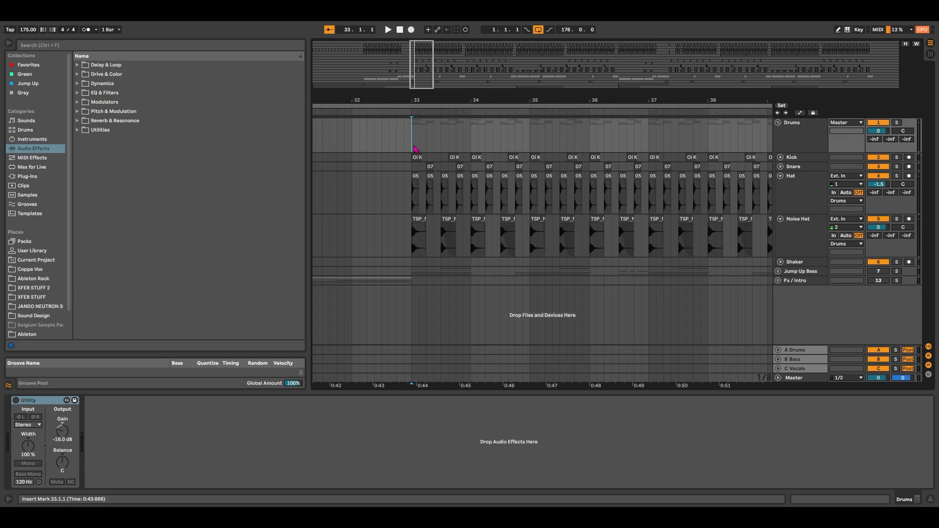
- Unfold the Snare and Kick tracks to show their clip waveforms, and select the Snare track
click(781, 167)
click(781, 158)
click(803, 173)
click(804, 209)
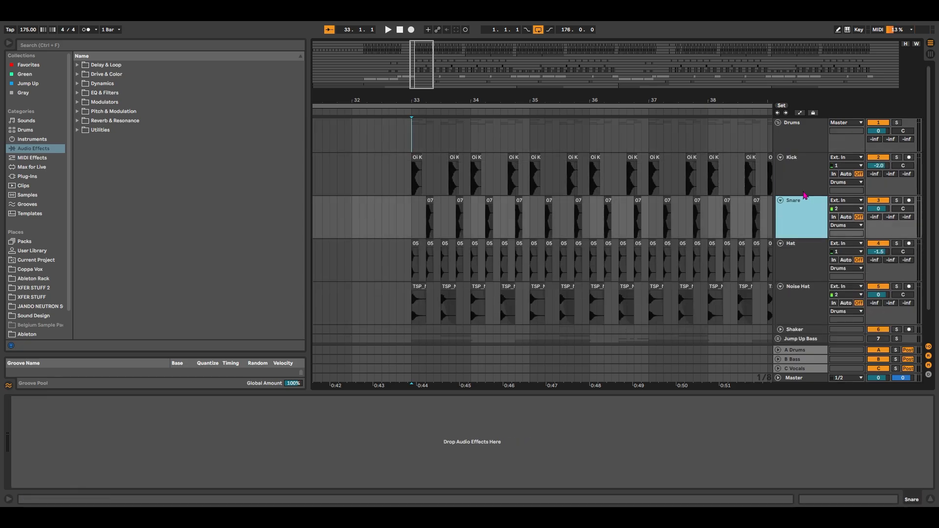
- Select the Kick and Snare clips from 33.1.1 to 37.1.1, then audition both tracks soloed and clear the solo
click(803, 132)
click(802, 177)
click(804, 209)
click(810, 177)
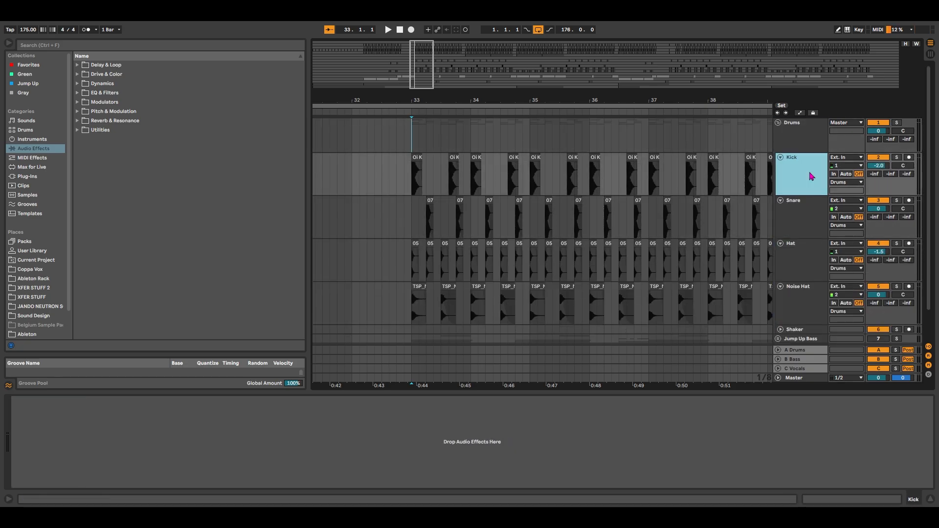
drag(411, 179, 650, 222)
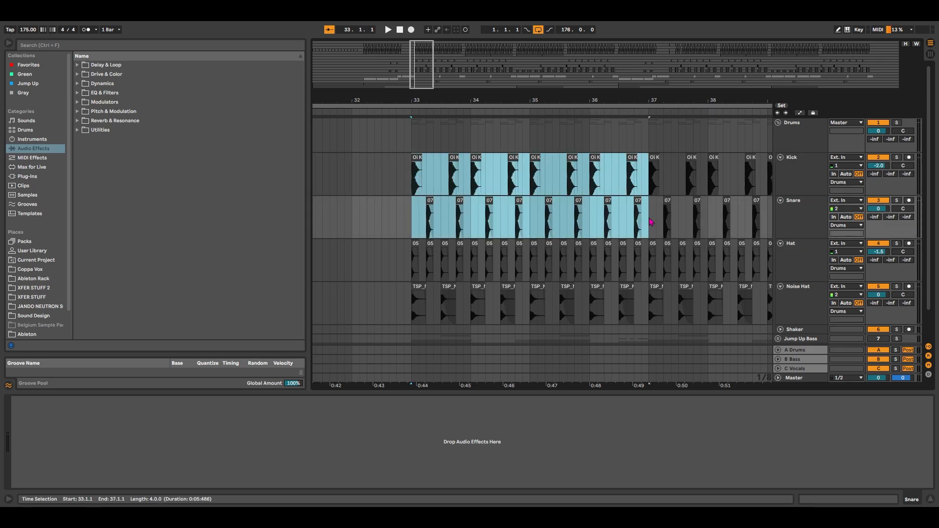
key(space)
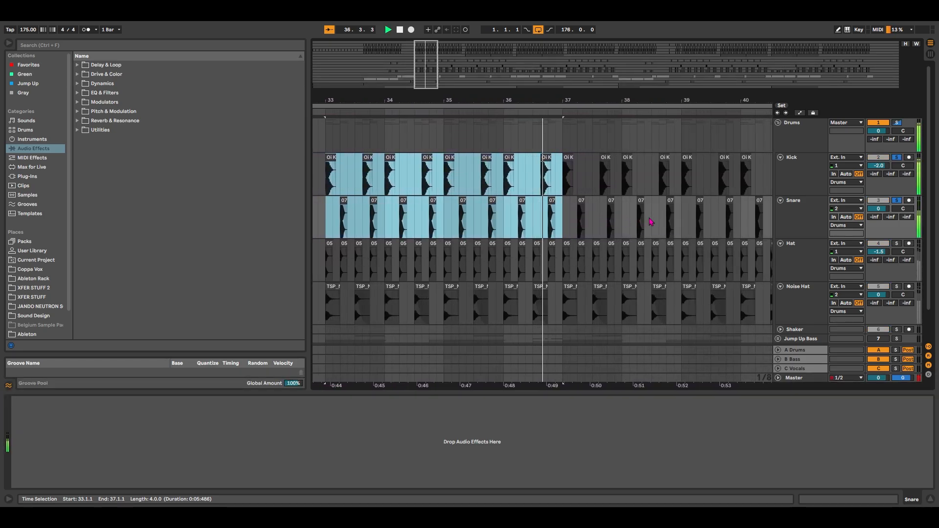
key(s)
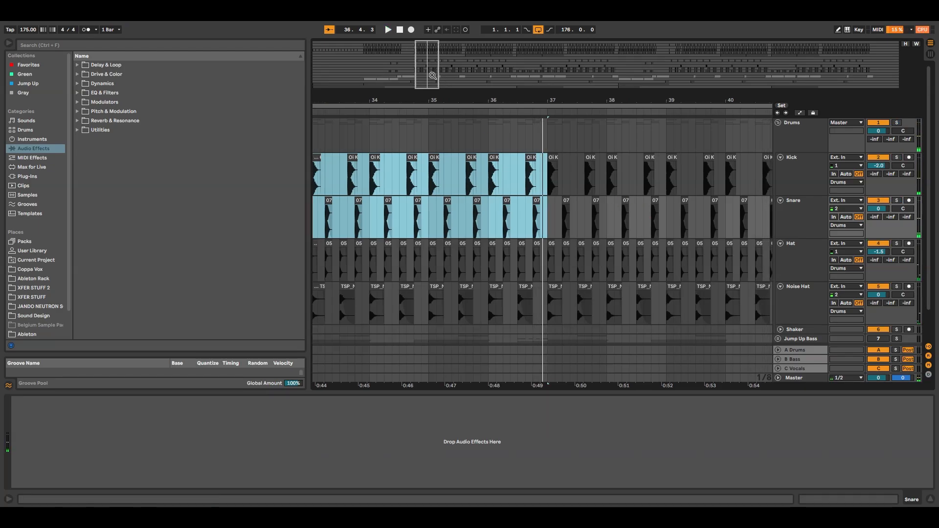
- Fold the Kick, Snare, Hat and Noise Hat tracks together, and select the Drums group
drag(432, 76, 433, 68)
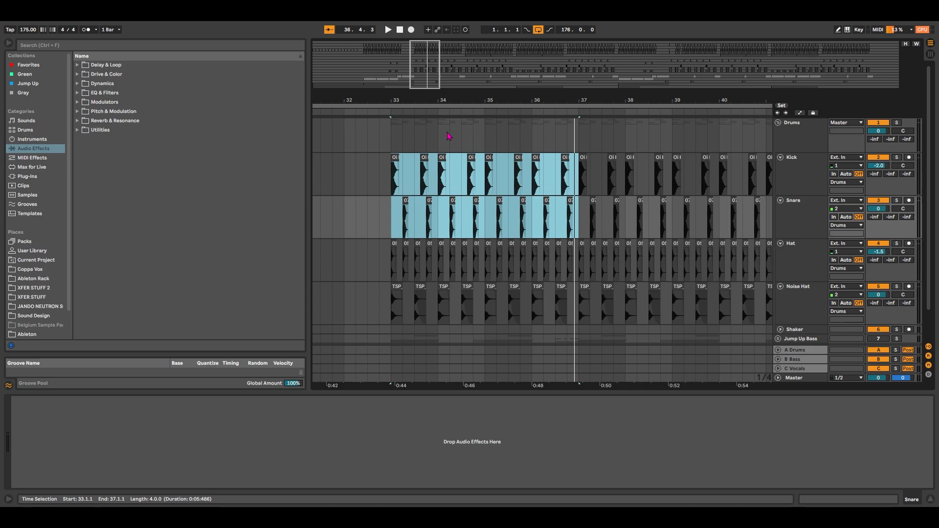
shift+click(792, 302)
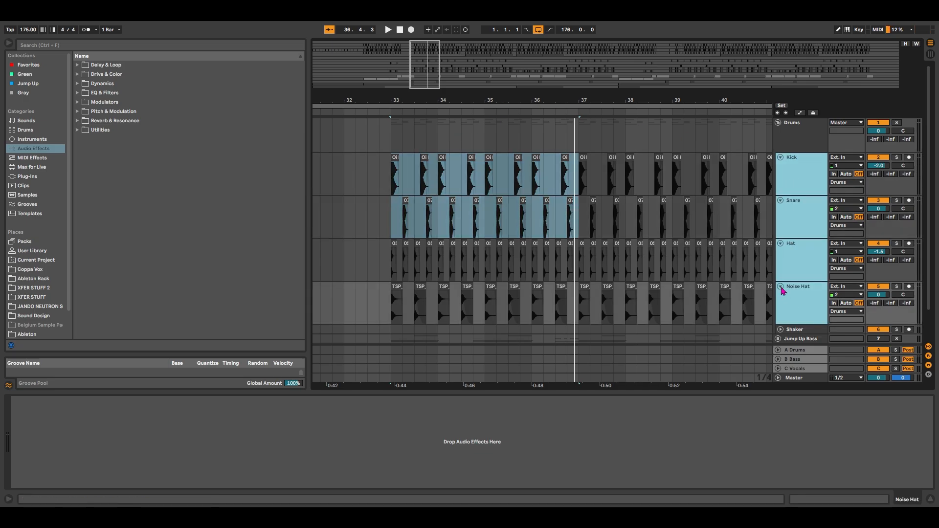
key(u)
click(792, 137)
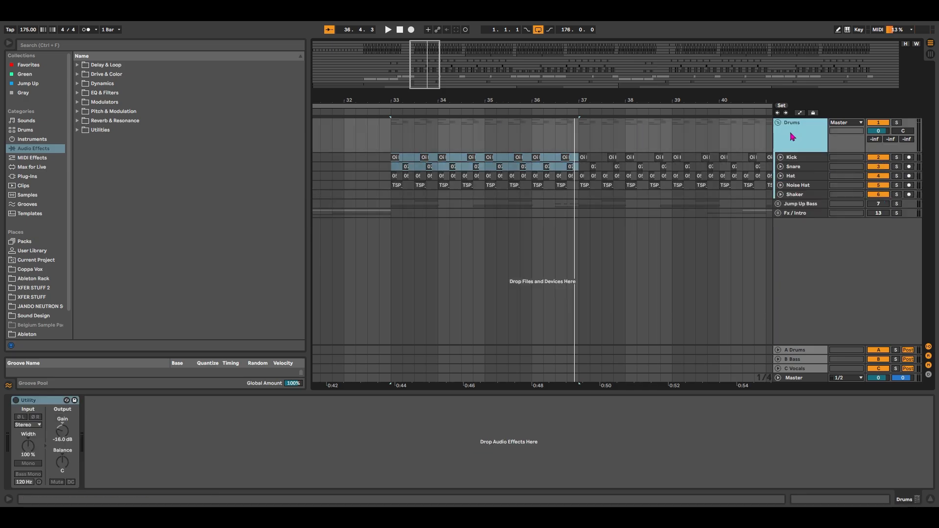
- Select the Shaker clip from 49.1.1 to 57.1.1 and unfold the Shaker track to show its waveform
drag(419, 81, 401, 43)
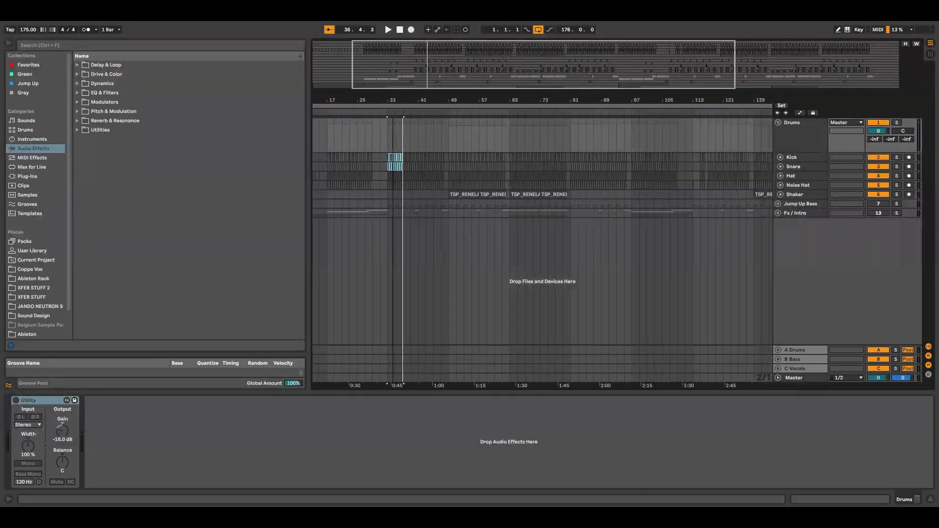
mouse_move(468, 84)
mouse_down()
mouse_move(469, 68)
mouse_move(477, 85)
mouse_move(454, 76)
mouse_up()
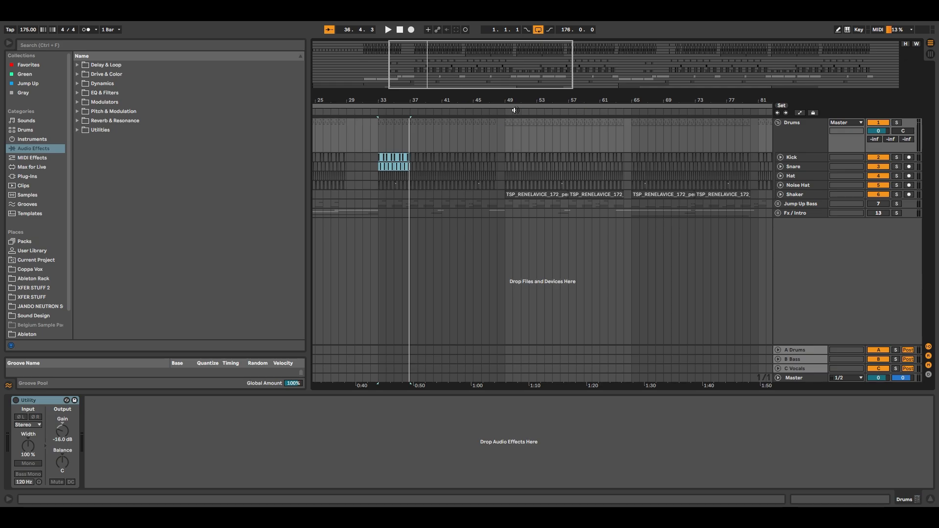
drag(515, 110, 522, 131)
click(554, 193)
click(781, 195)
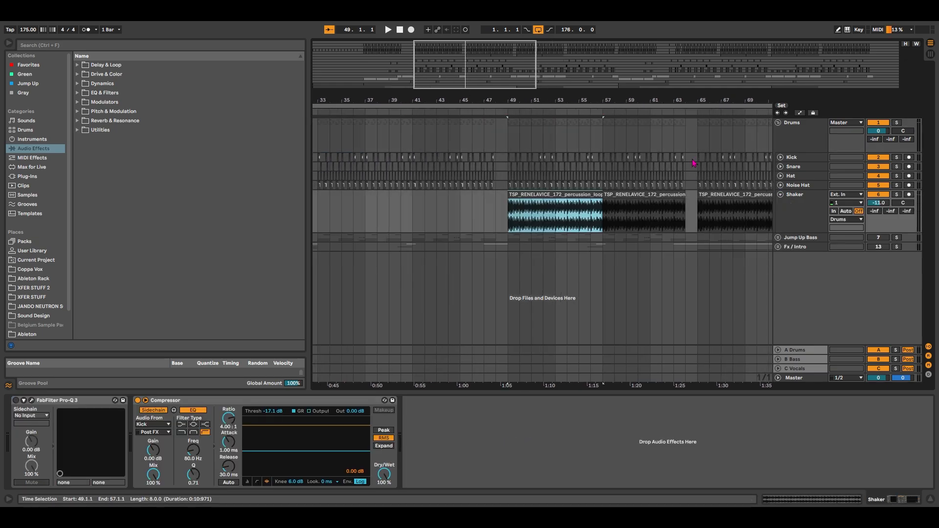
- Solo the Shaker track and audition its percussion loop from bar 49
scroll(561, 186, up, 2)
key(s)
key(space)
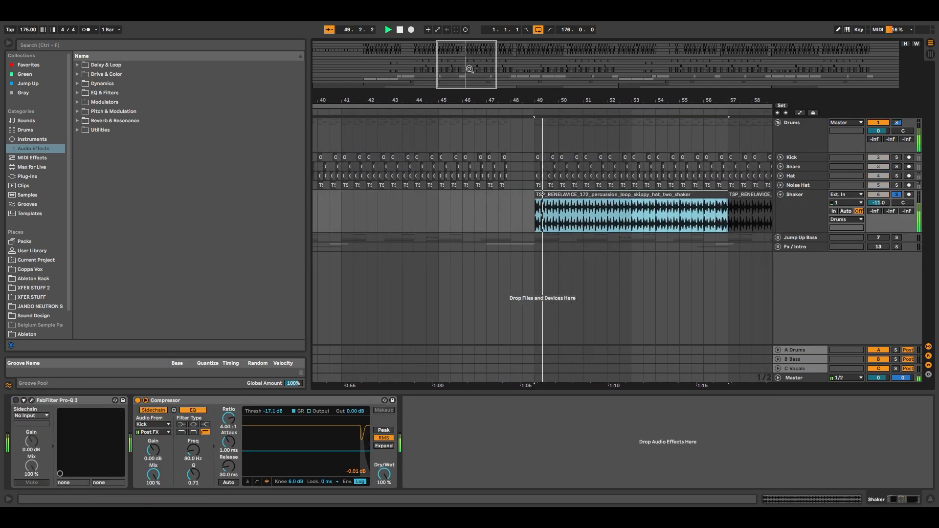
key(space)
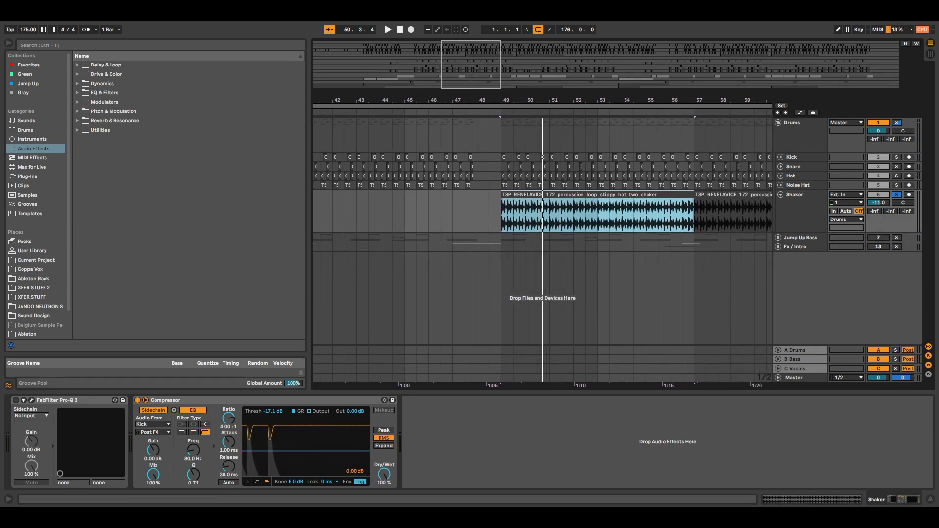
key(space)
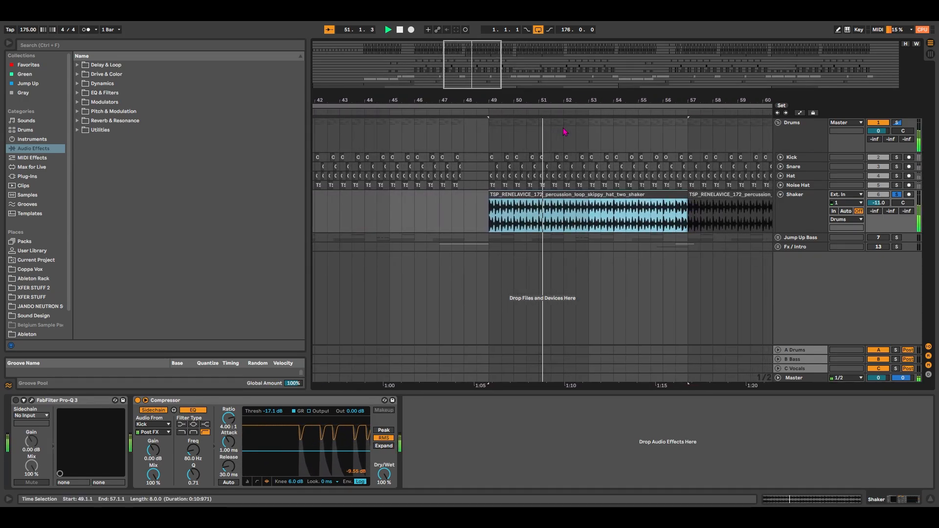
key(space)
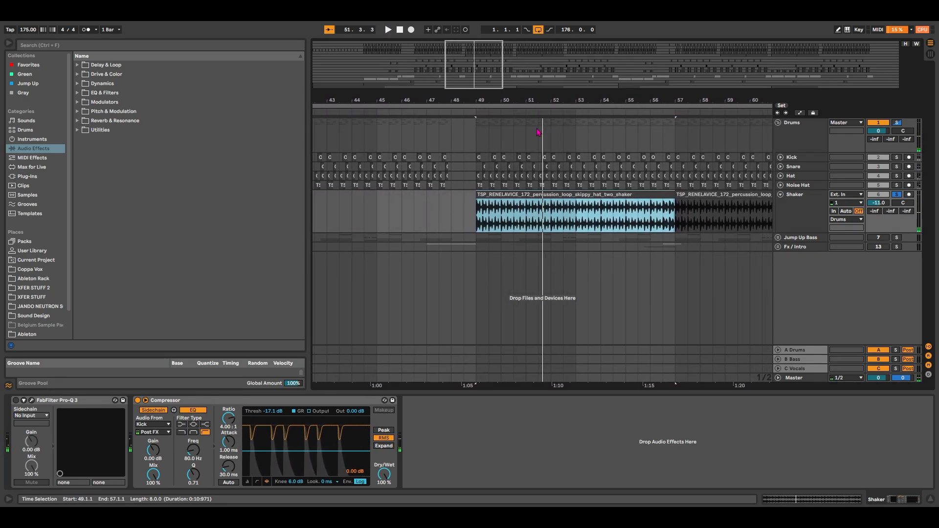
- Place the insert marker at bar 48 on the Drums group, clear the solo and play the full drums into the shaker section
click(460, 150)
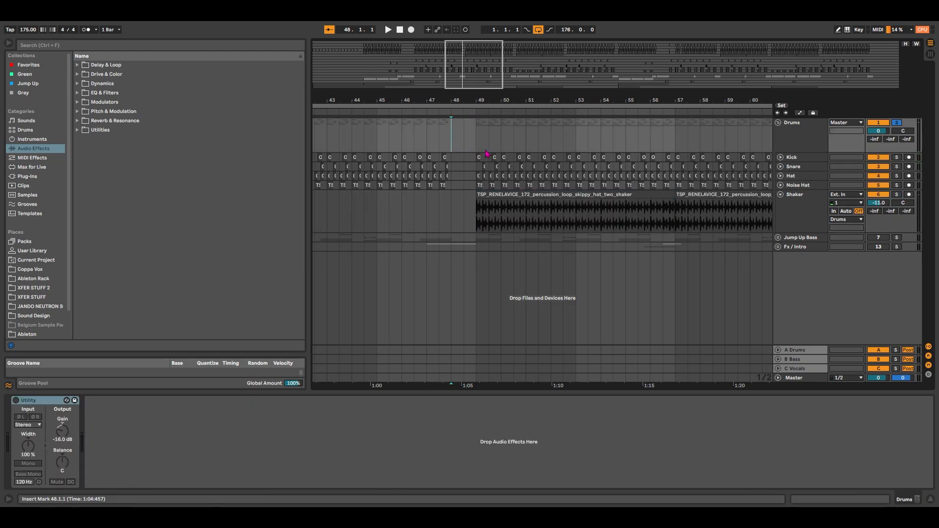
key(s)
key(space)
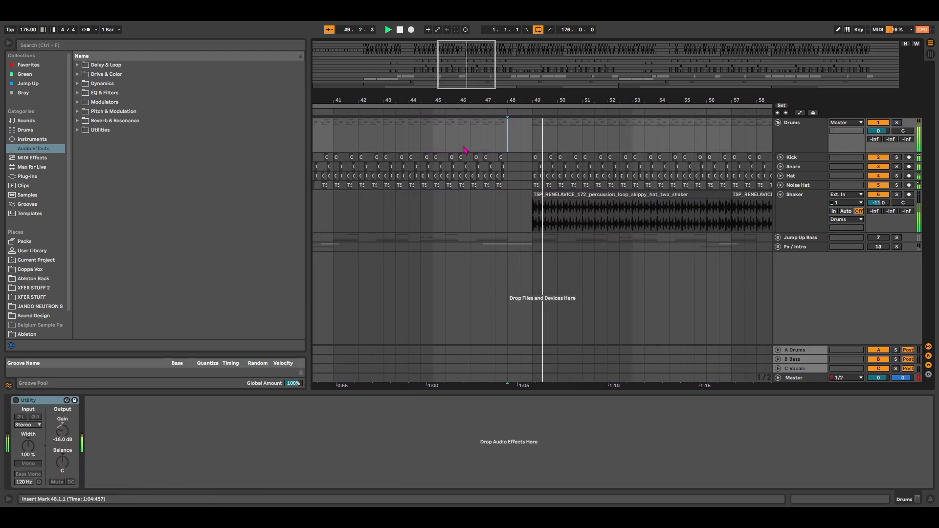
mouse_move(491, 66)
mouse_down()
mouse_move(491, 39)
mouse_move(491, 56)
mouse_move(524, 34)
mouse_move(592, 24)
mouse_move(507, 61)
mouse_up()
key(space)
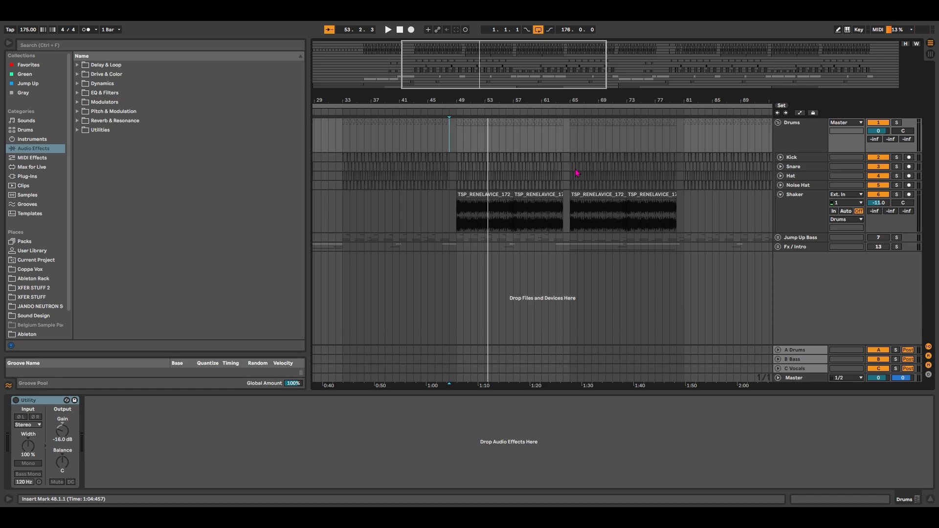
- Examine the Shaker waveform in bar 49 by selecting that bar, then place the insert marker at 49.3.1
drag(463, 74, 465, 78)
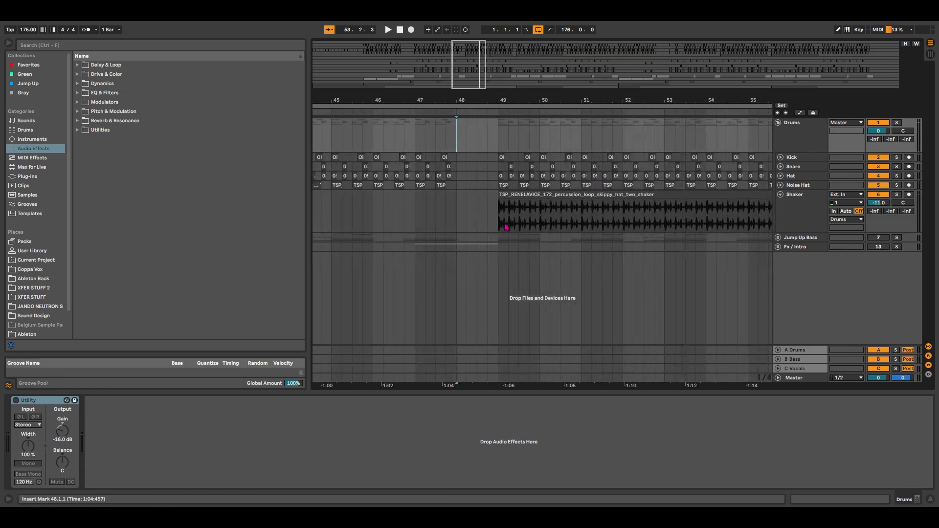
click(500, 219)
drag(500, 220, 528, 220)
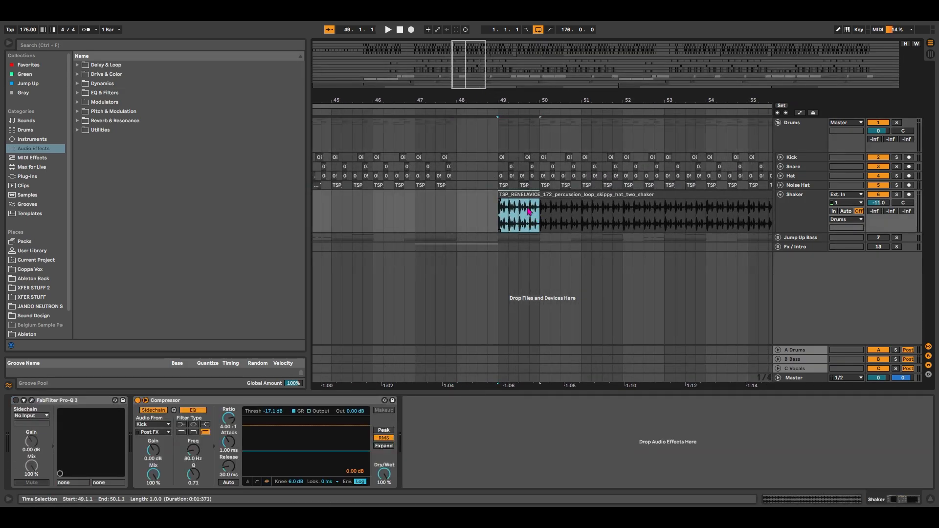
click(518, 215)
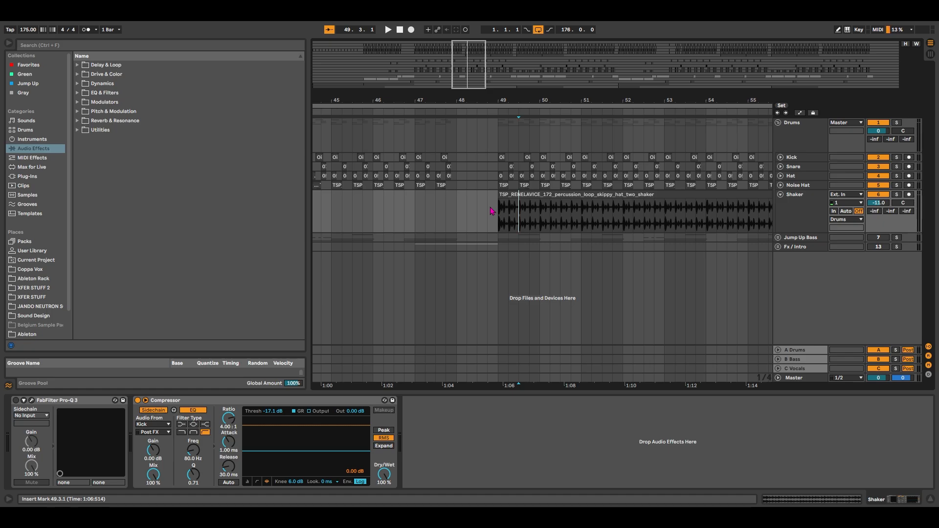
- Fold the Shaker track and collapse the Drums group
click(788, 210)
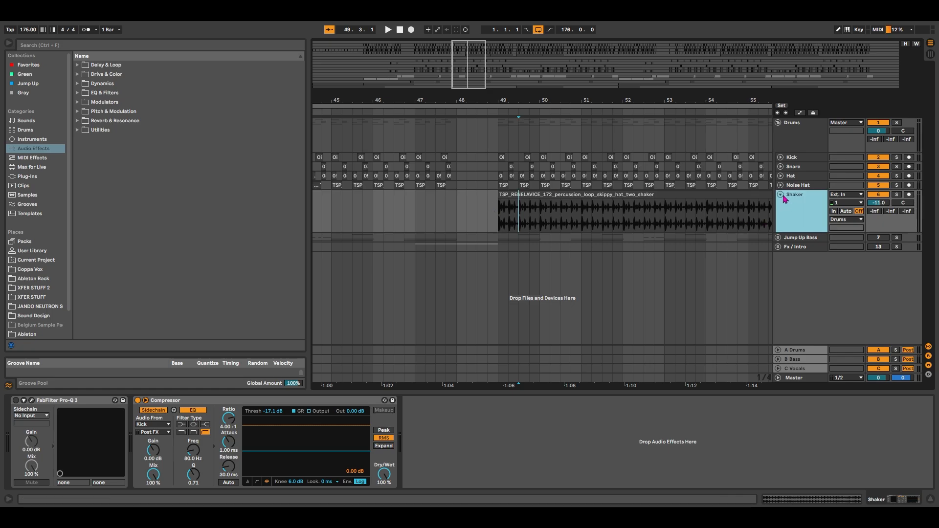
click(781, 195)
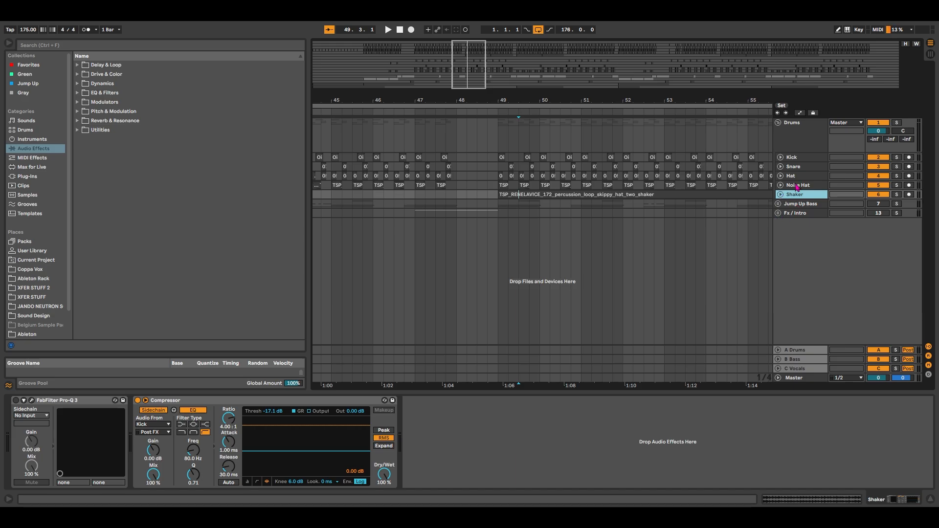
click(789, 123)
click(779, 123)
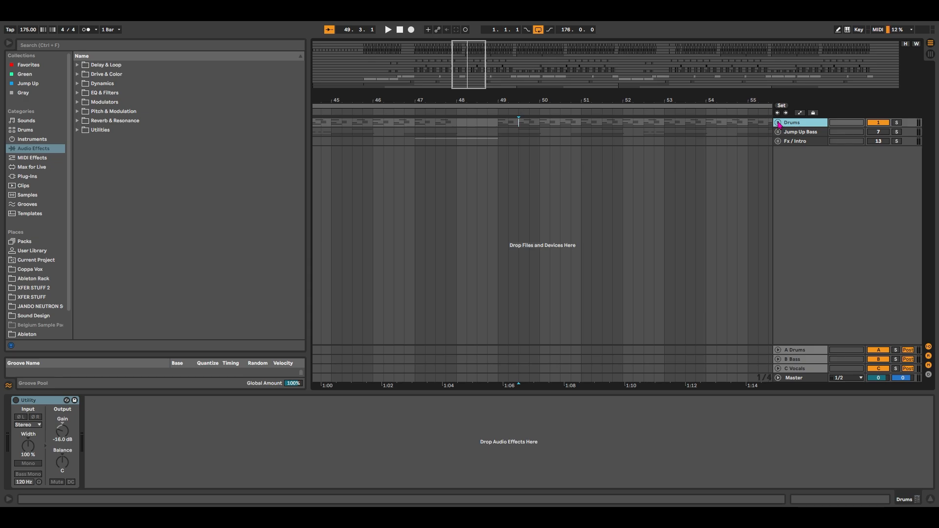
- Unfold the Jump Up Bass group to show its tracks and place the insert marker at bar 33 on it
click(793, 132)
click(778, 132)
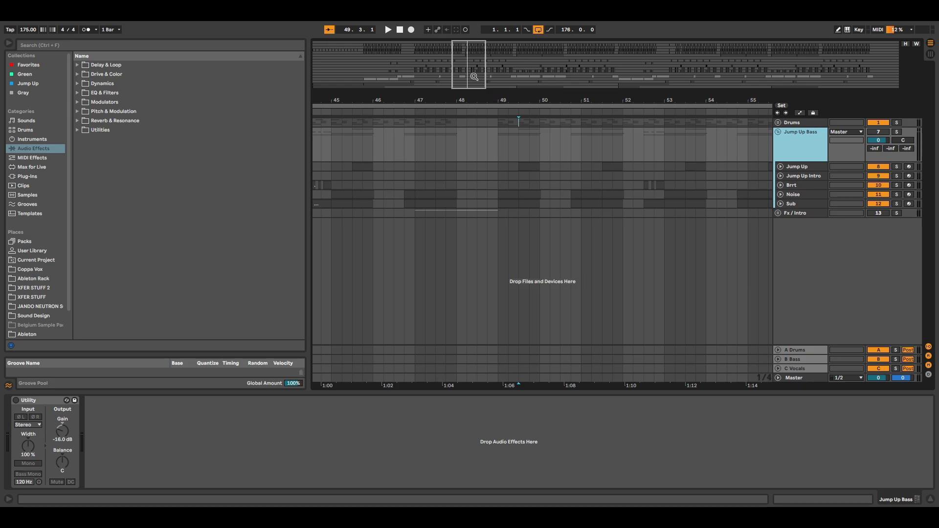
drag(473, 79, 427, 89)
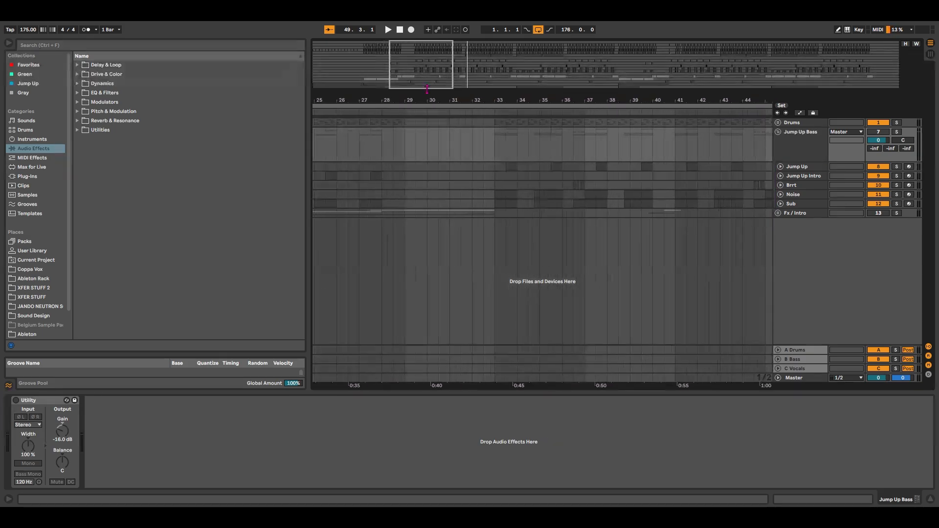
click(495, 157)
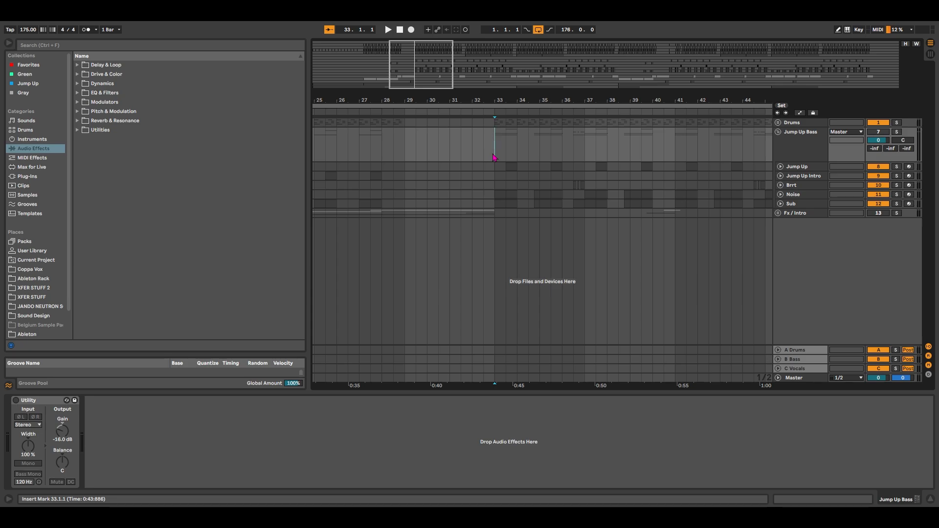
- Select the Jump Up clip from 33.3.1 to 34.1.1, audition it with its track soloed, and clear the solo
click(519, 169)
key(space)
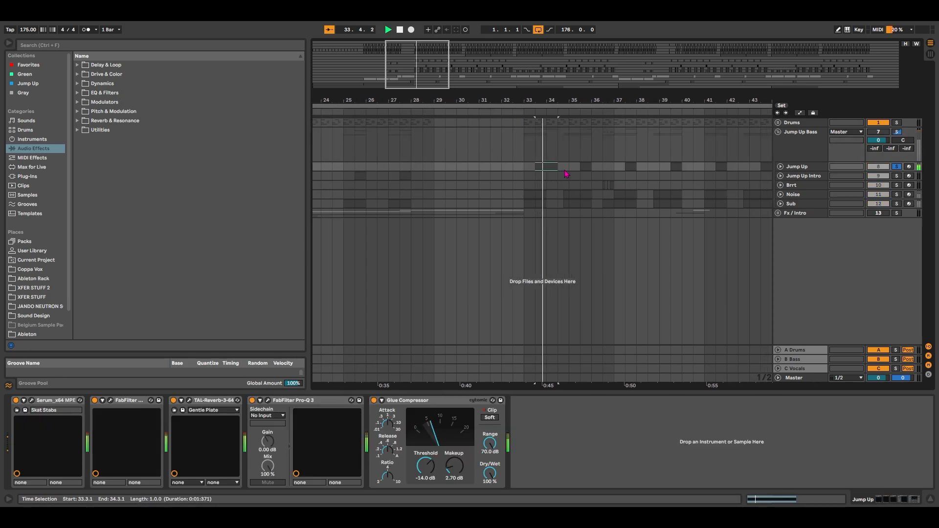
key(space)
key(ctrl+z)
key(space)
key(space)
key(space)
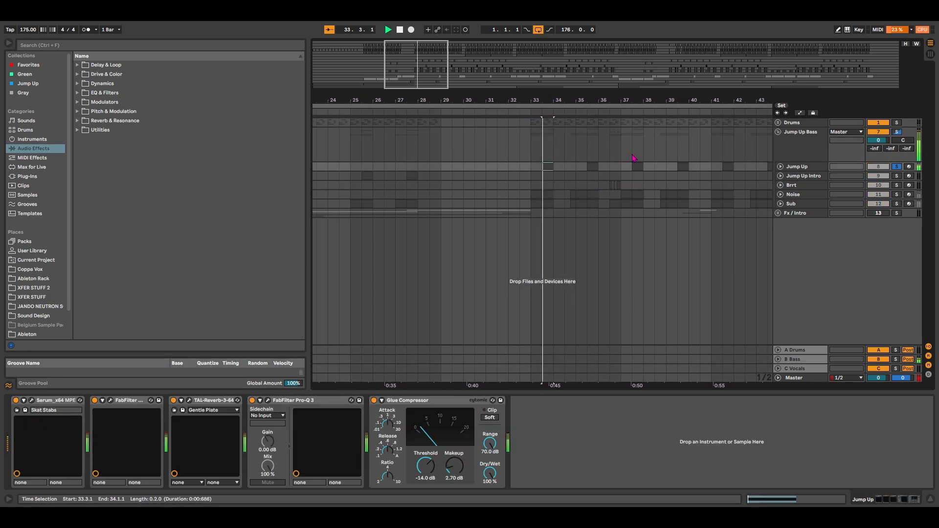
key(space)
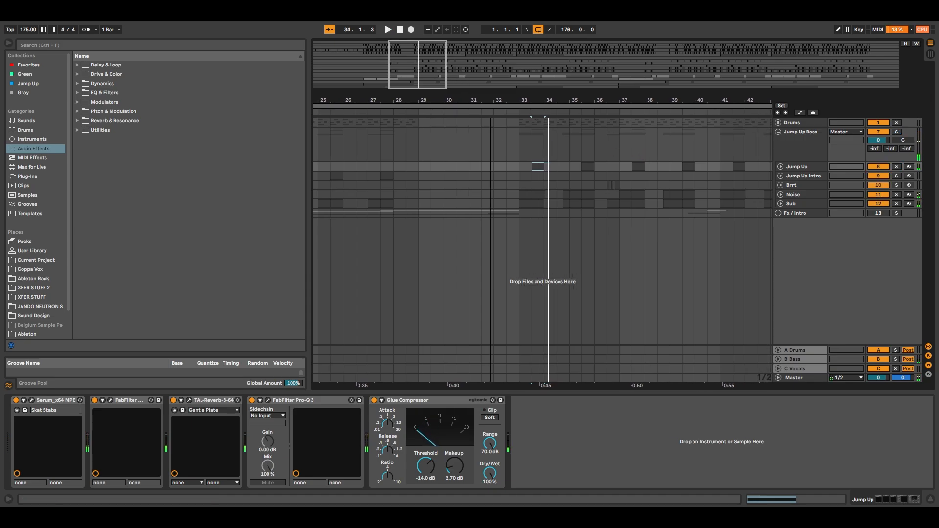
- Unfold the Sub and Noise tracks and select their clips from 33.1.1 to 33.3.1
drag(412, 63, 417, 71)
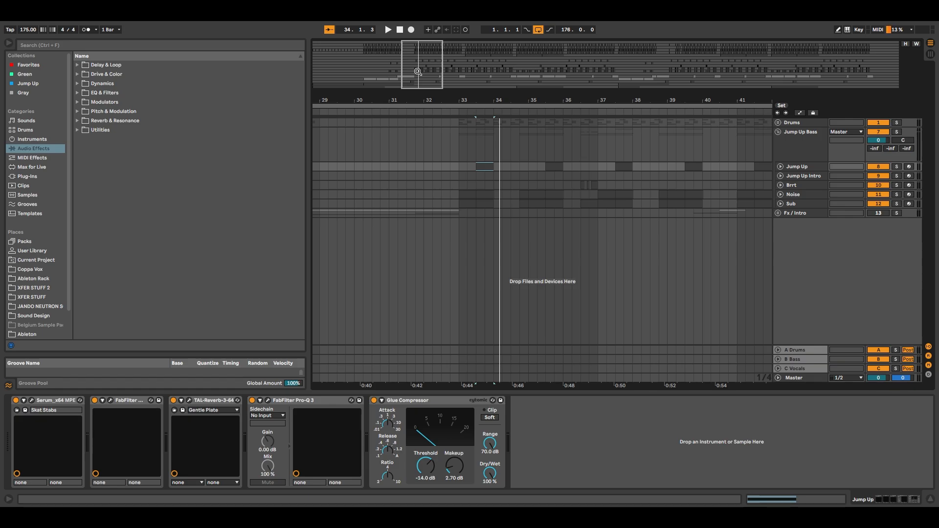
drag(417, 78, 416, 102)
click(470, 196)
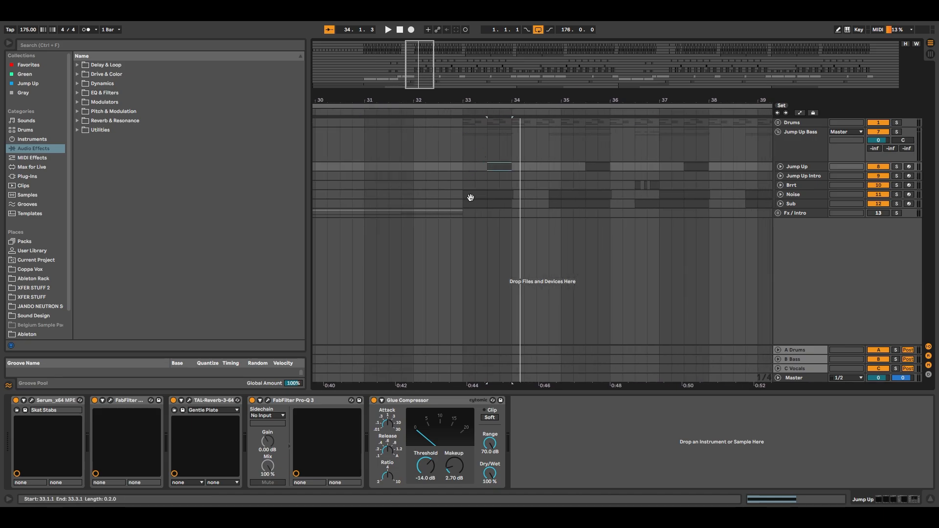
click(781, 204)
click(780, 195)
drag(468, 218, 487, 258)
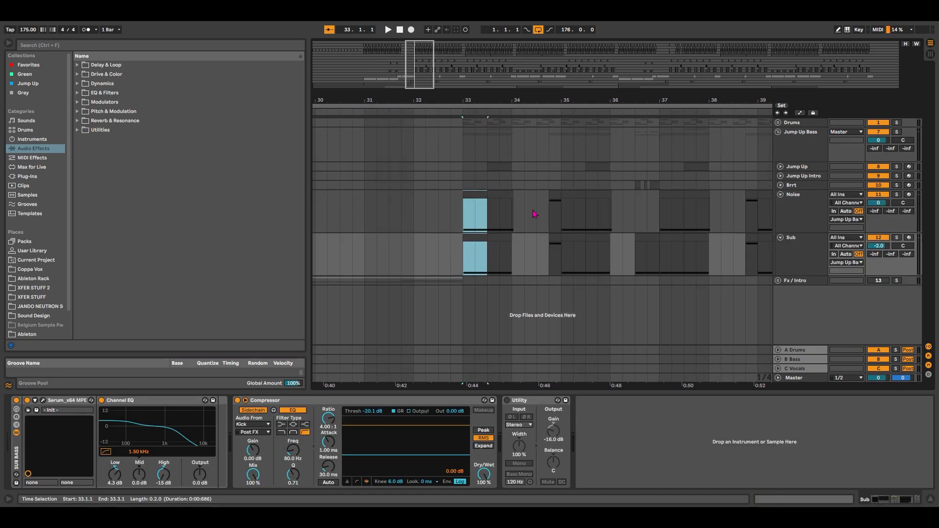
- Select only the Noise clip from 33.1.1 to 33.3.1, solo the Noise track and audition it
click(512, 197)
drag(512, 196, 510, 196)
click(476, 195)
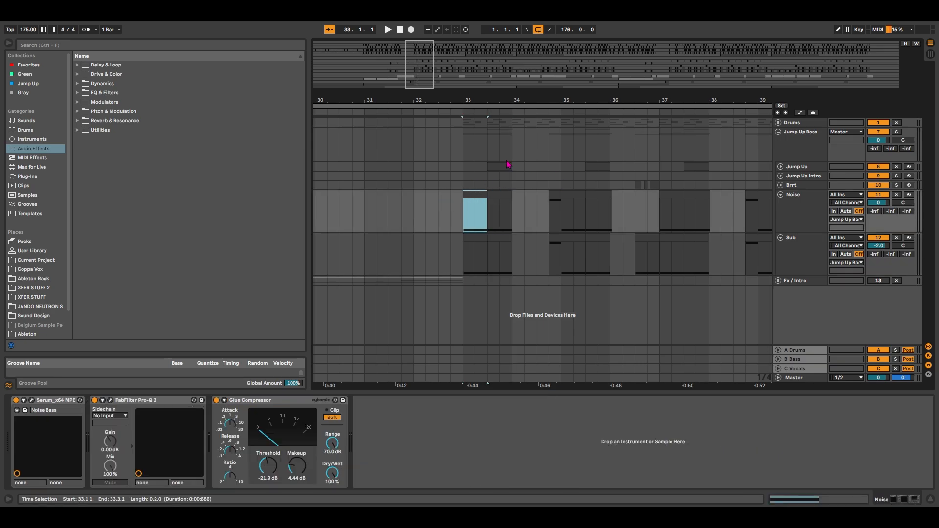
key(s)
key(space)
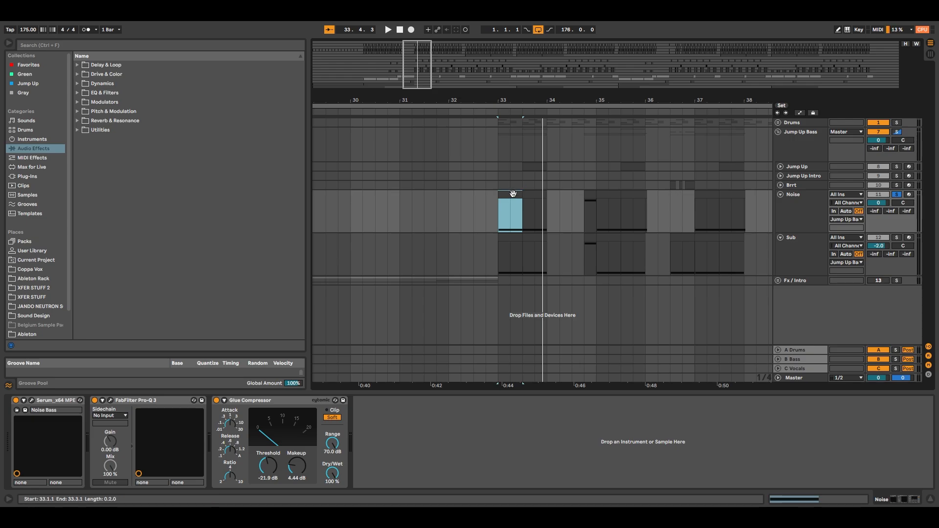
key(space)
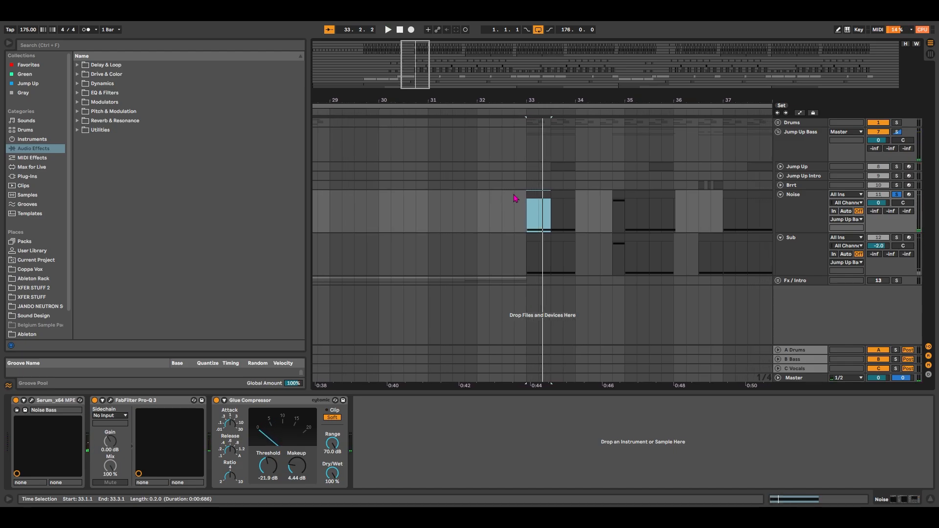
- Inspect the Noise track's FabFilter Pro-Q 3 EQ curve and close the plug-in window
click(111, 400)
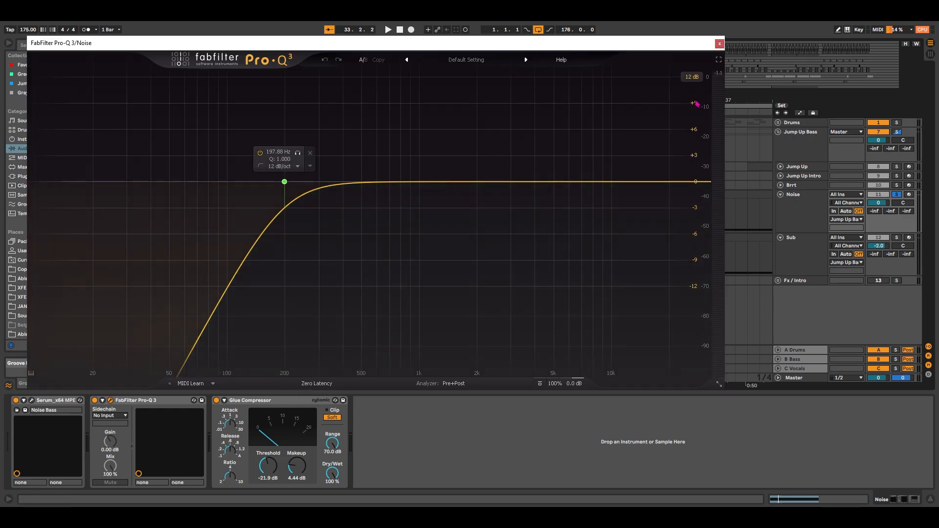
click(719, 43)
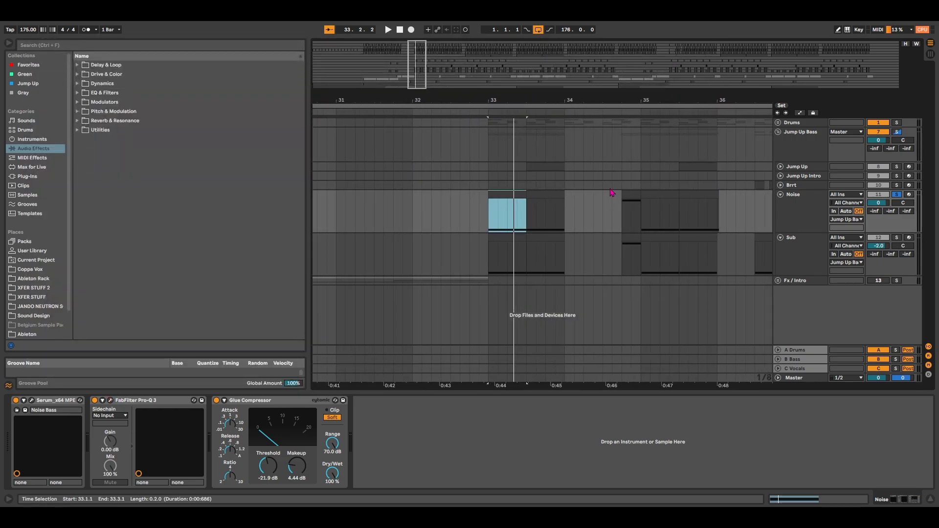
- Select the Noise and Sub clips from 33.1.1 to 33.3.1, and play the Jump Up Bass group unsoloed from bar 33
drag(484, 242, 517, 224)
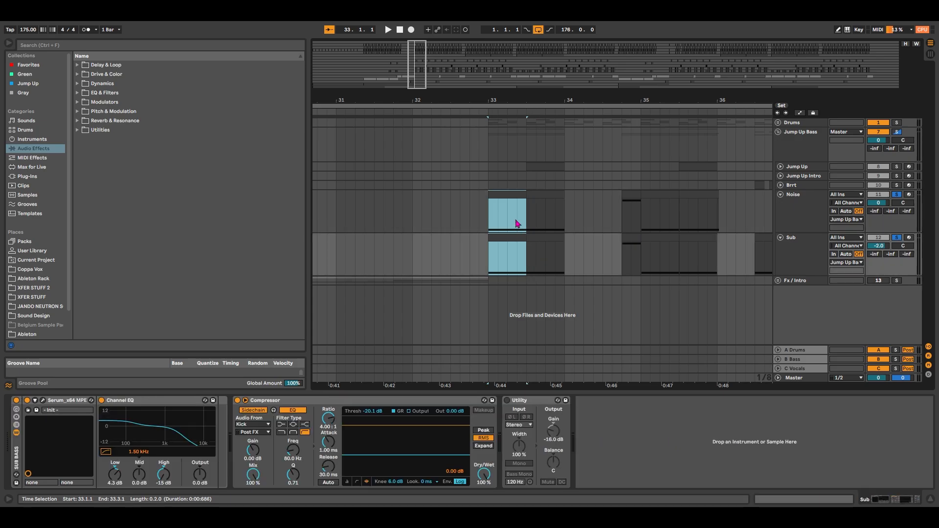
click(490, 139)
key(space)
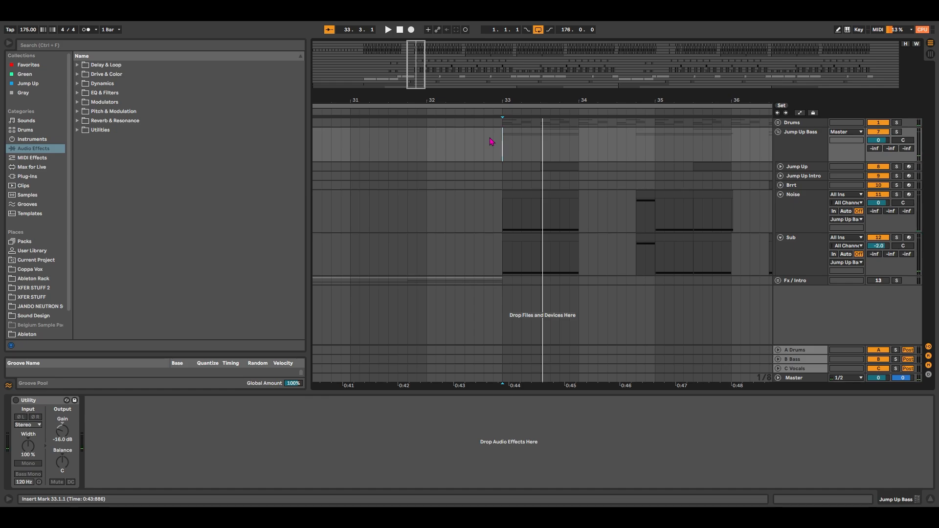
- Unfold the Jump Up track, select its clip from 33.3.1 to 34.1.1, and audition it soloed
click(560, 167)
click(780, 167)
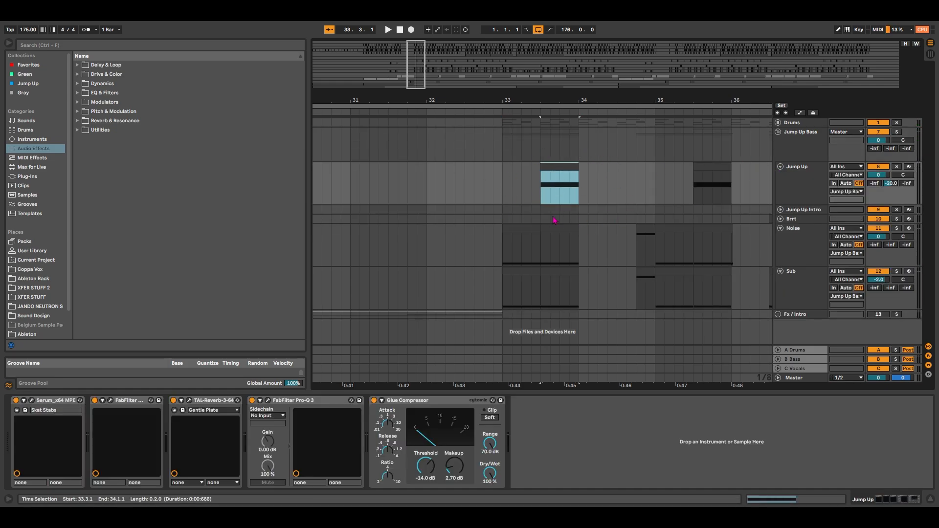
key(s)
key(space)
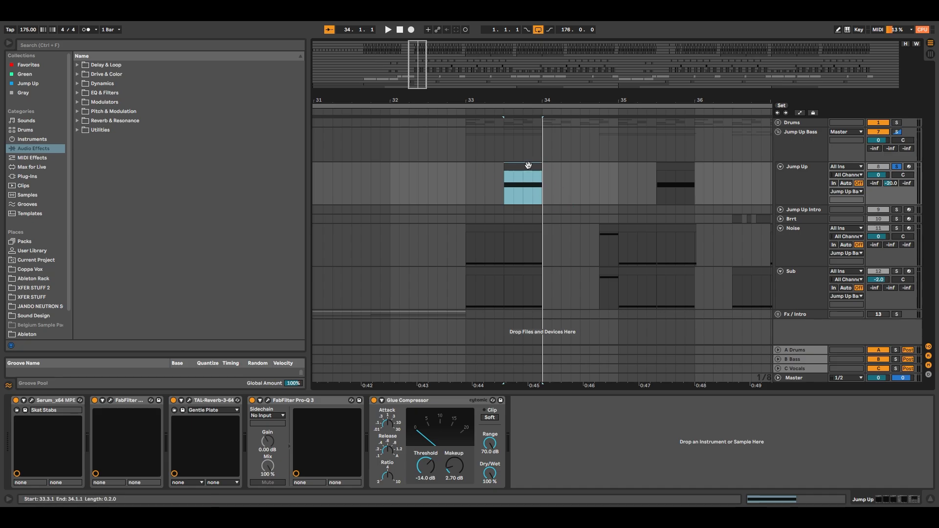
key(space)
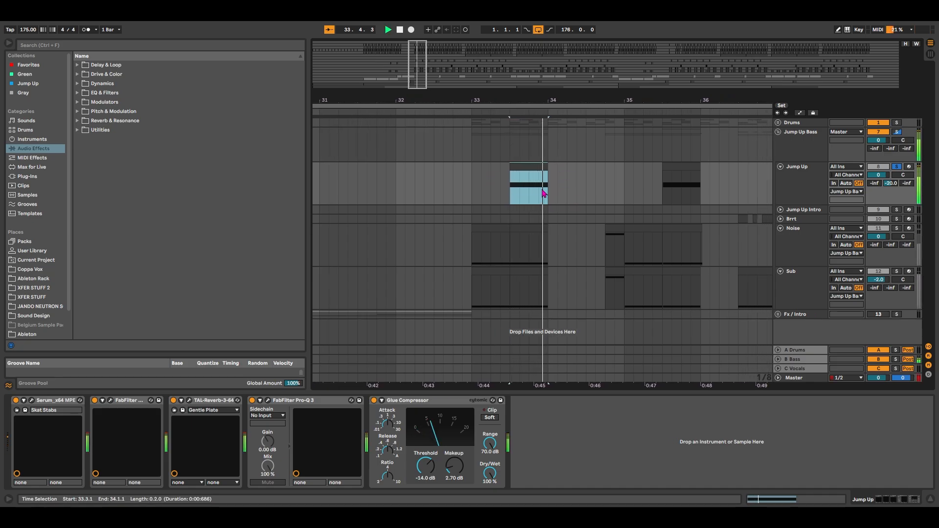
key(space)
- Clear the Jump Up solo and play the full arrangement from 32.4.1
mouse_move(423, 75)
mouse_down()
mouse_move(422, 58)
mouse_move(422, 76)
mouse_up()
click(440, 190)
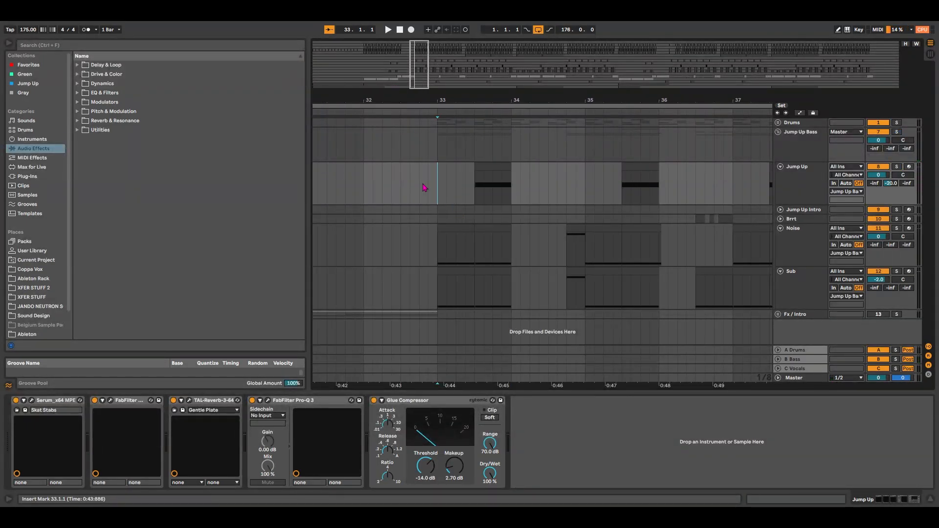
click(423, 188)
key(space)
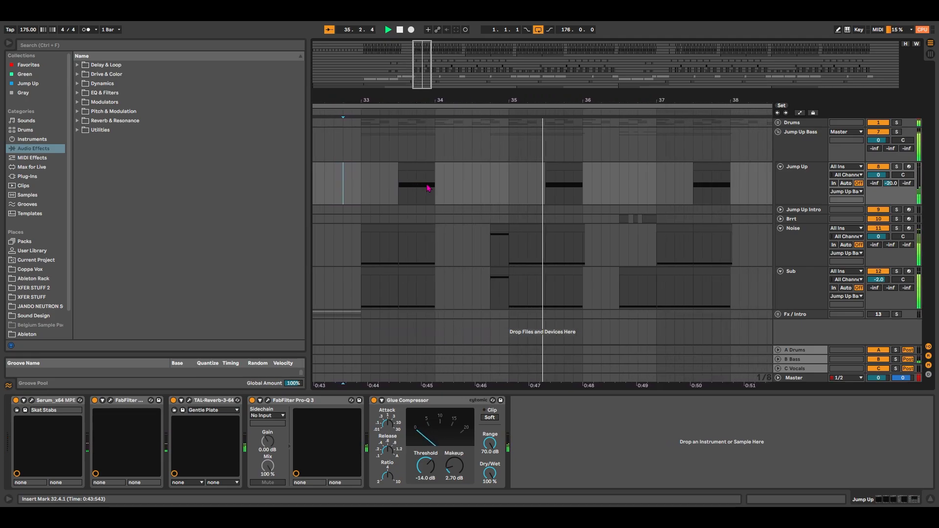
key(space)
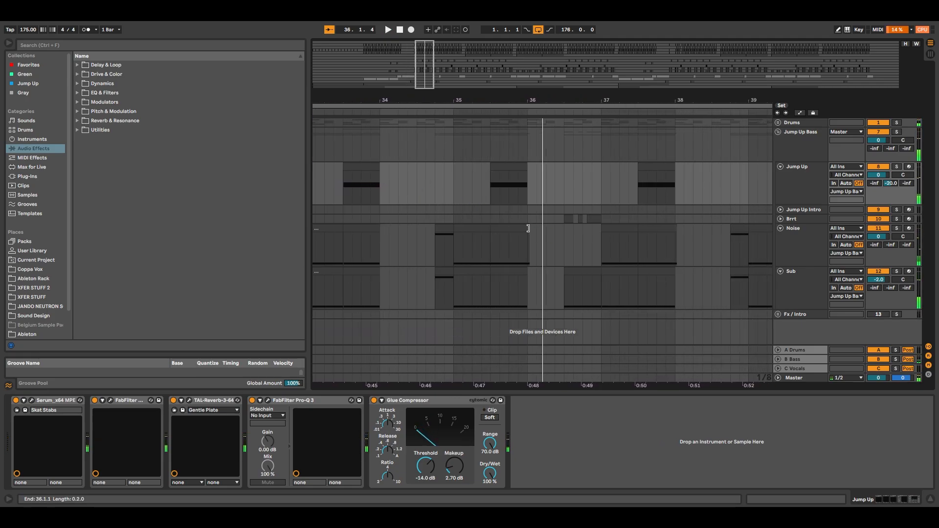
- Open the short Noise clip from 34.4.1 to 35.1.1, examine its MIDI note, and hide the clip editor
click(513, 229)
drag(424, 77, 420, 74)
double_click(539, 227)
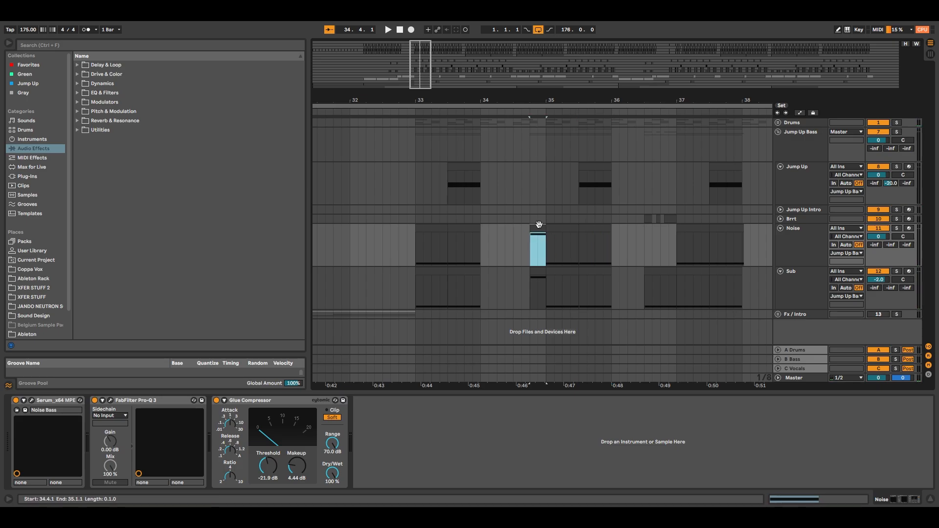
scroll(342, 335, up, 3)
scroll(338, 333, up, 3)
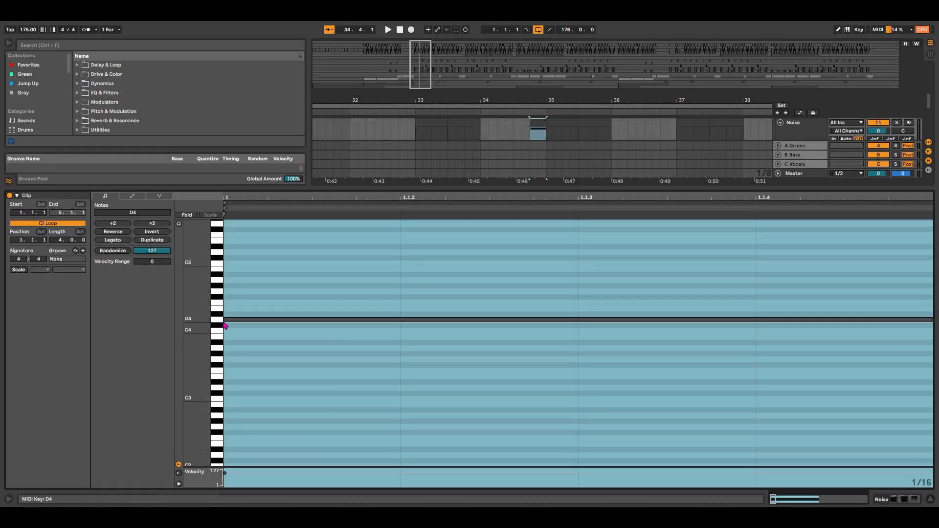
click(533, 136)
scroll(533, 136, down, 1)
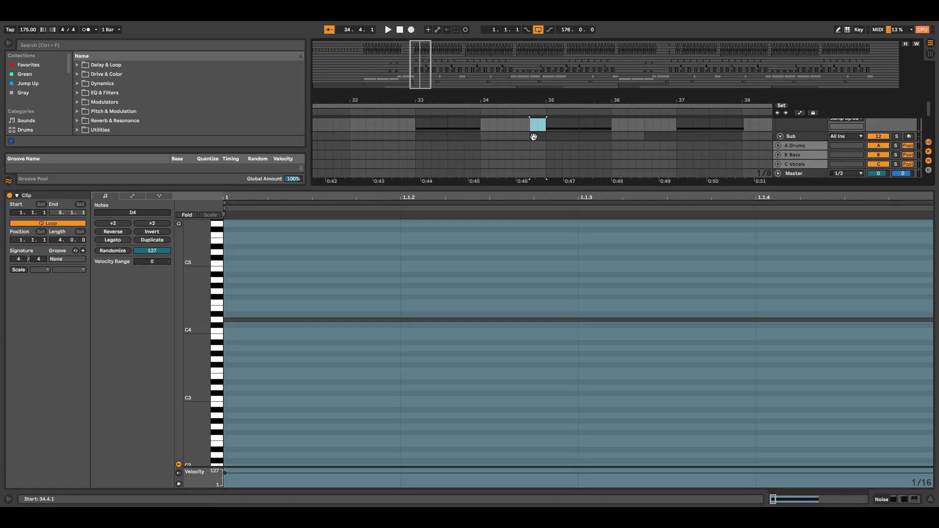
click(913, 499)
click(927, 500)
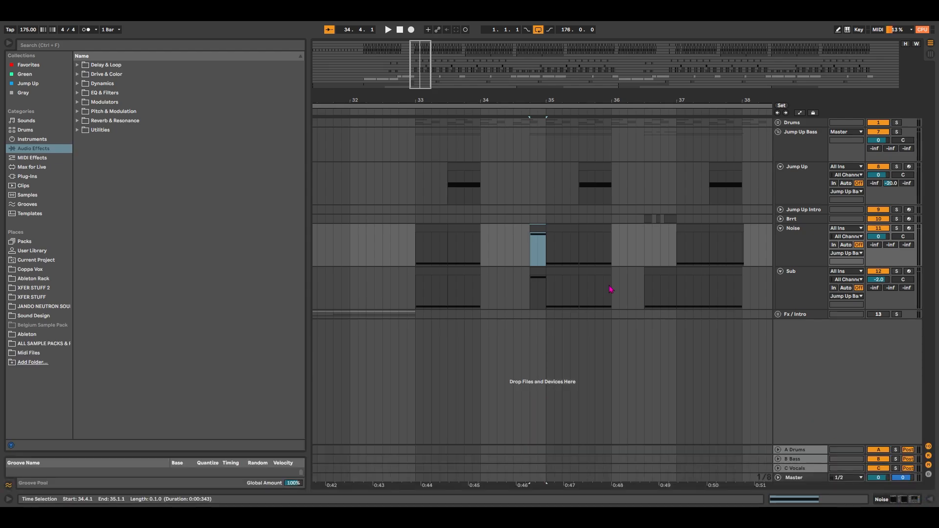
- Compare the short Noise and Sub clips before bar 35 and reselect the Noise clip from 34.4.1 to 35.1.1
click(542, 231)
click(539, 271)
click(537, 218)
click(538, 229)
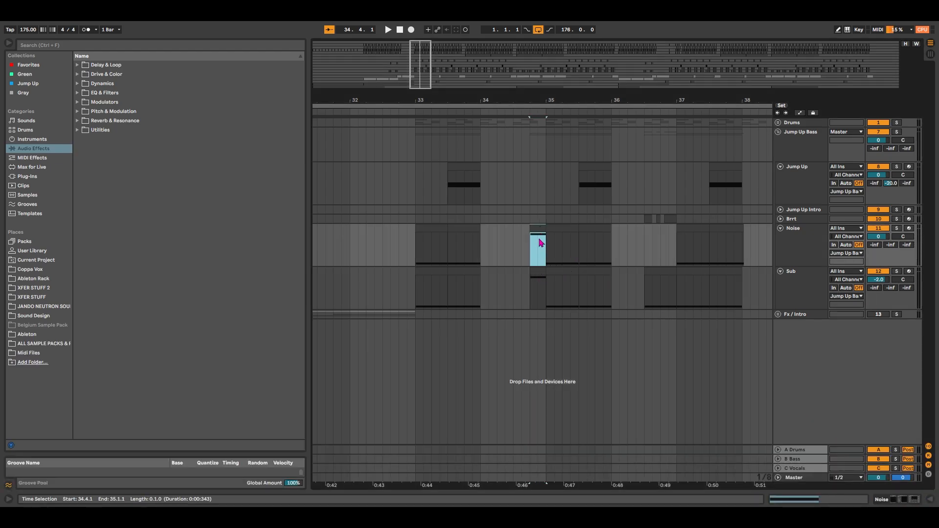
- Play the arrangement from 34.1.3 with all tracks unsoloed to hear the short Noise and Sub hits
drag(547, 178, 626, 289)
click(504, 192)
click(489, 192)
key(space)
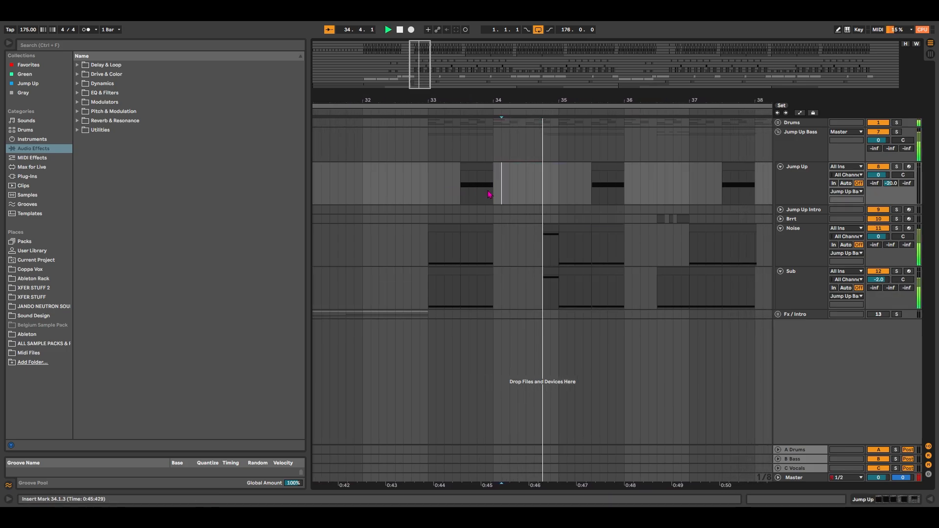
click(509, 250)
key(space)
- Select the Drums section from 34.4.1 to 35.1.1 and play the arrangement from just after bar 34
drag(472, 100, 510, 129)
drag(593, 125, 627, 123)
click(619, 129)
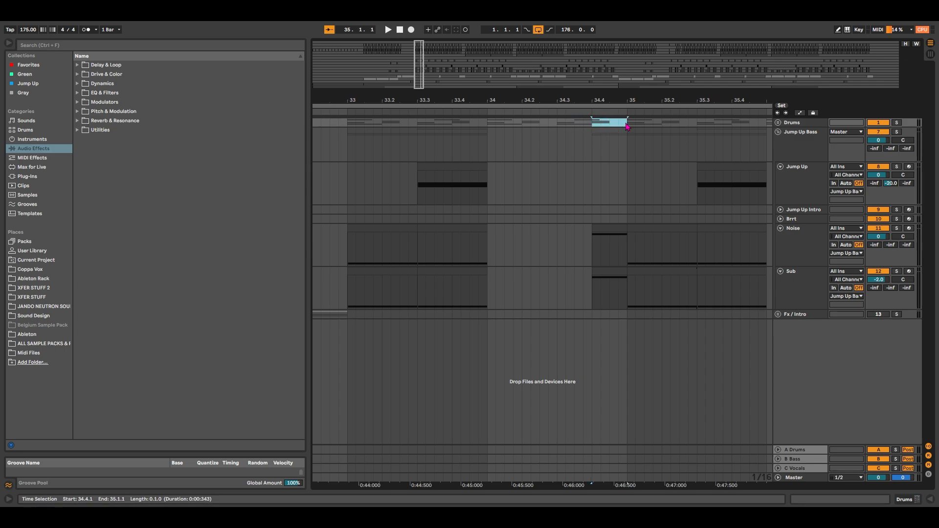
click(513, 202)
key(space)
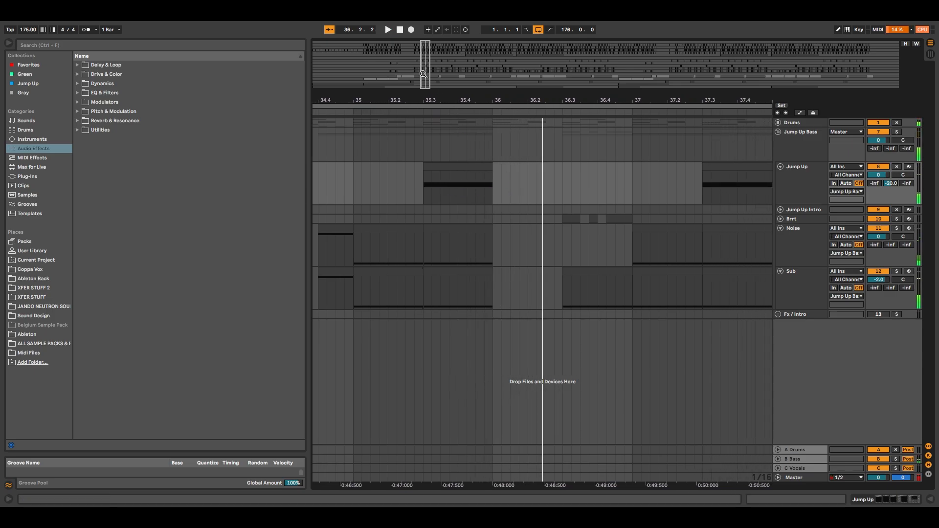
- Select the Noise clip from 37.3.1 to 38.1.1
drag(423, 74, 420, 79)
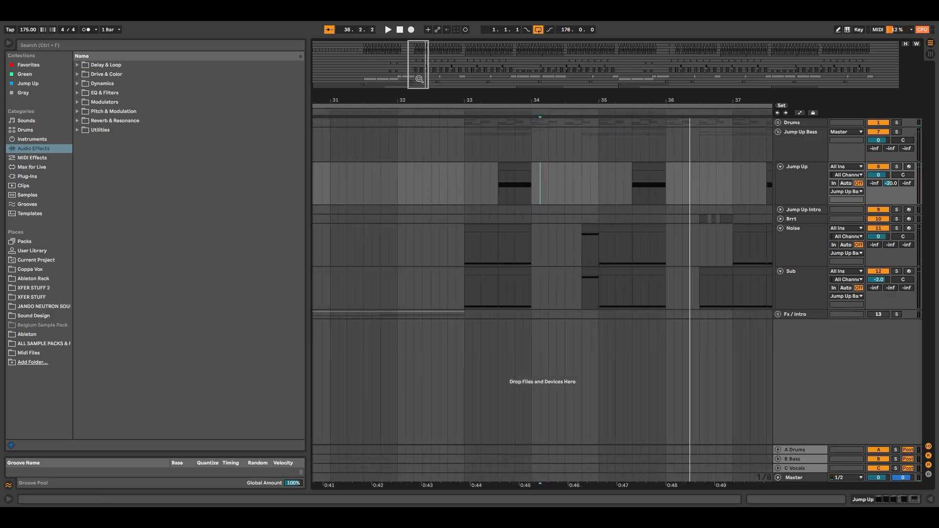
mouse_move(416, 71)
mouse_down()
mouse_move(415, 61)
mouse_move(424, 71)
mouse_up()
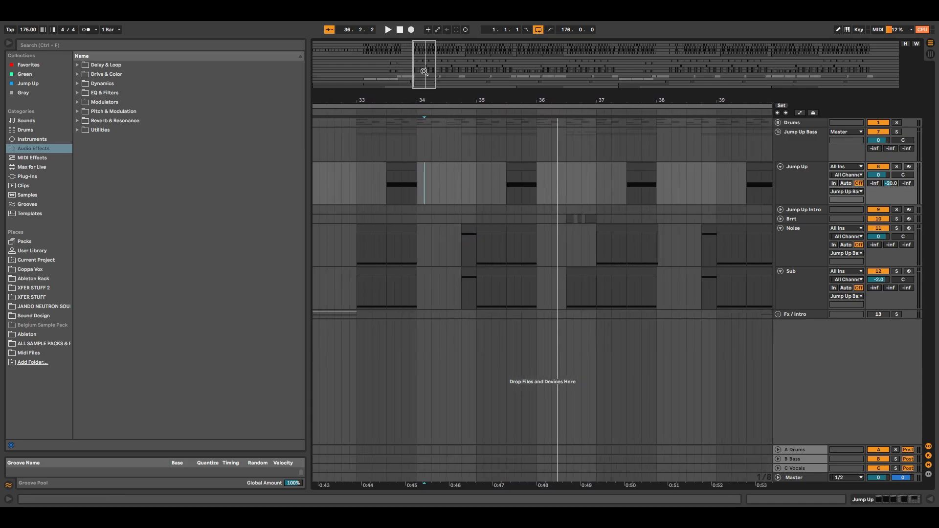
drag(656, 230, 654, 230)
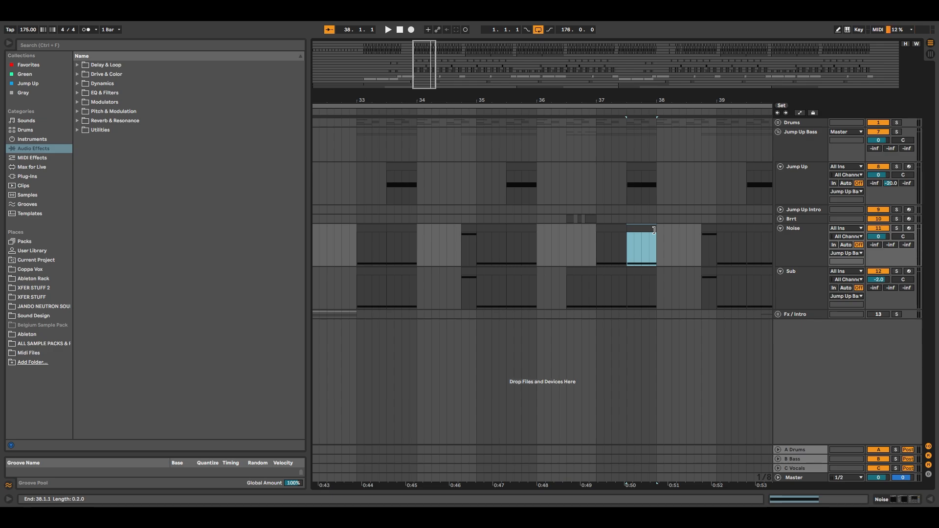
scroll(587, 225, right, 3)
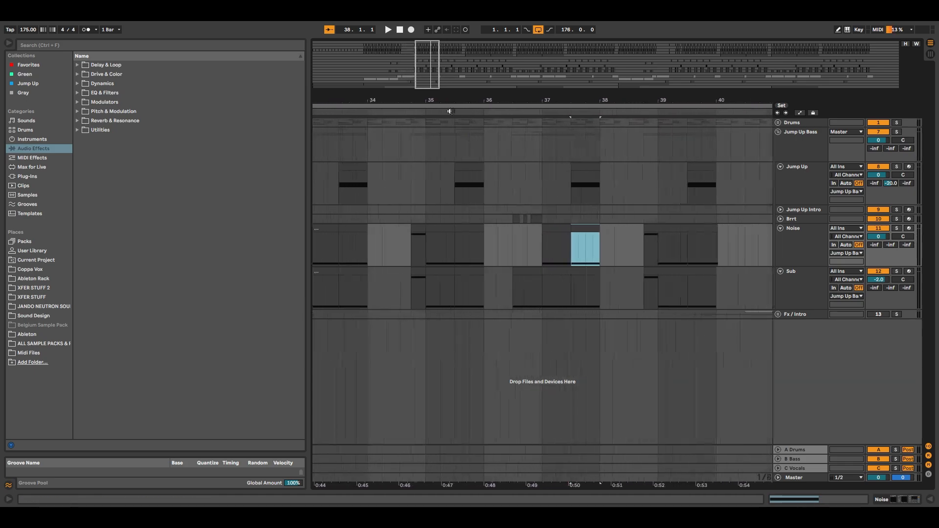
- Unfold the Brrt track, select its range from 36.3.1 to 37.1.3, and audition it soloed
click(519, 220)
click(781, 219)
drag(513, 234, 549, 235)
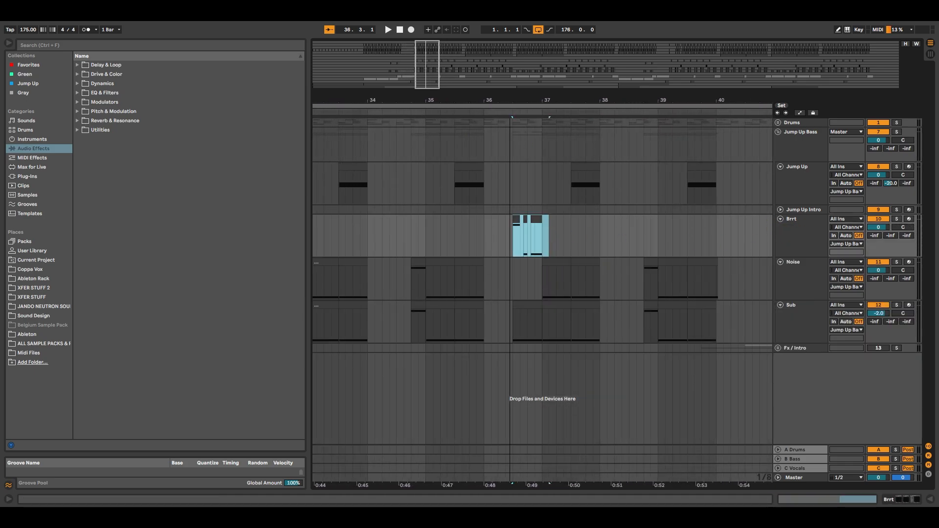
key(s)
drag(426, 52, 426, 62)
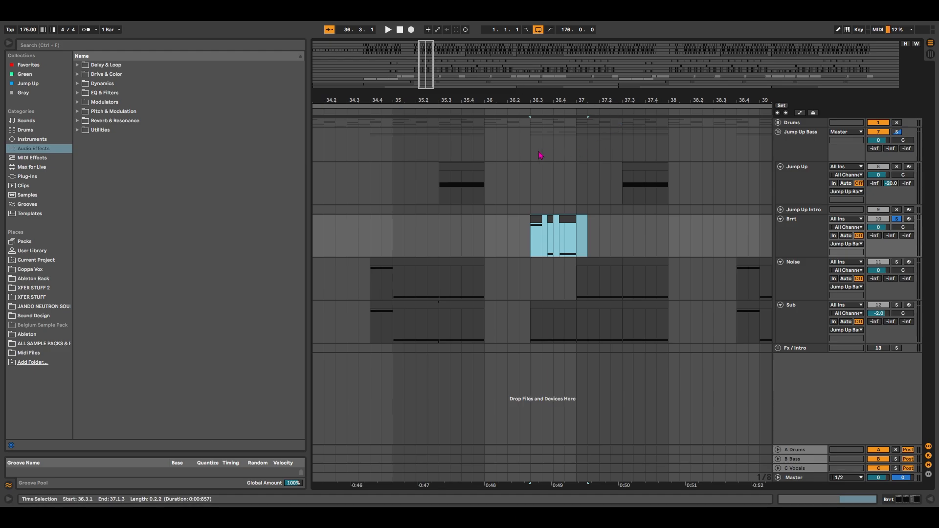
key(space)
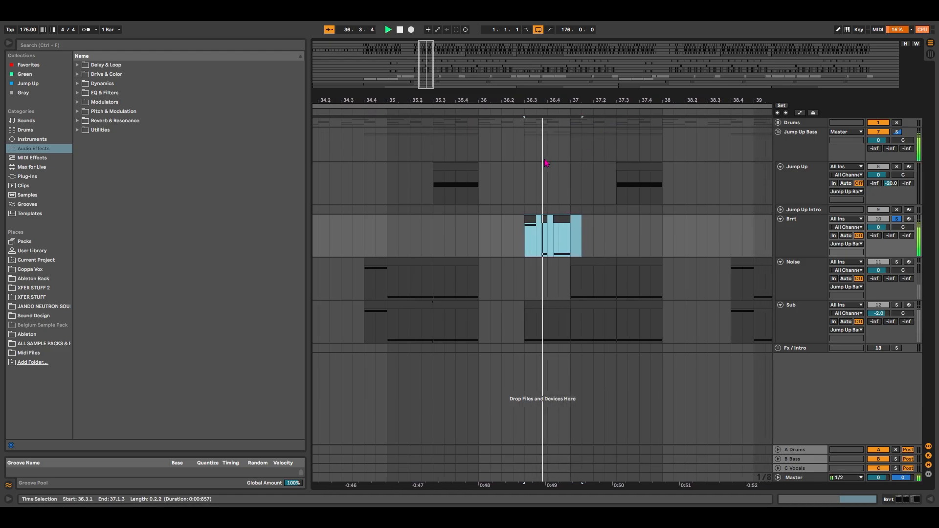
key(space)
drag(427, 54, 425, 54)
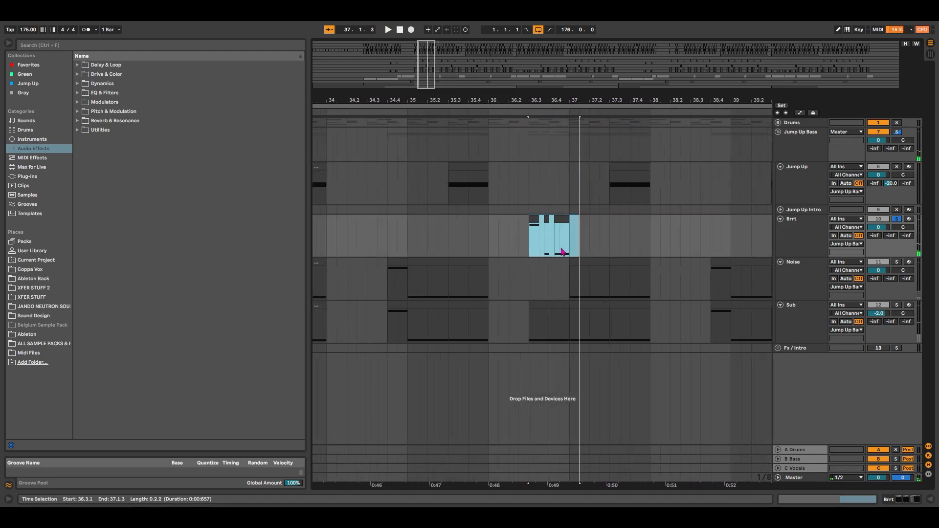
- Replay the soloed Brrt track from an insert marker at 36.3.1 and clear its solo
click(528, 237)
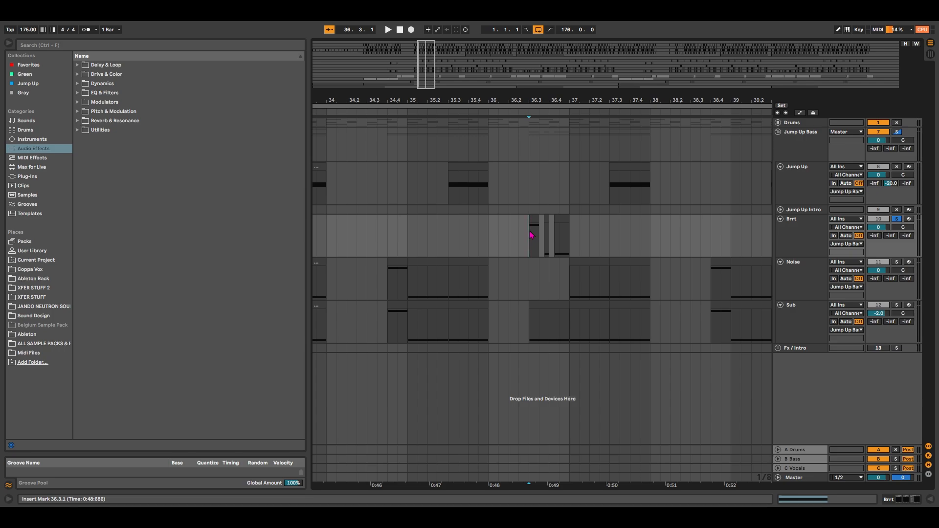
key(space)
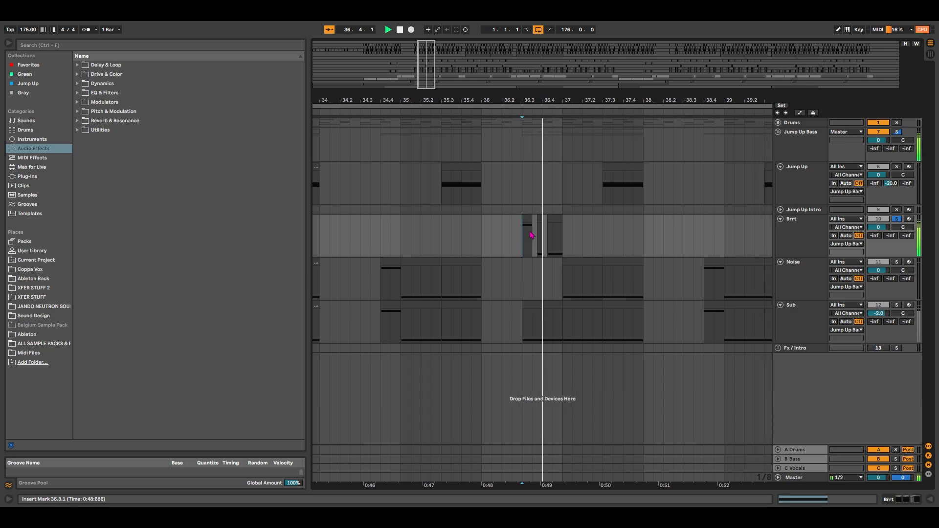
key(space)
key(s)
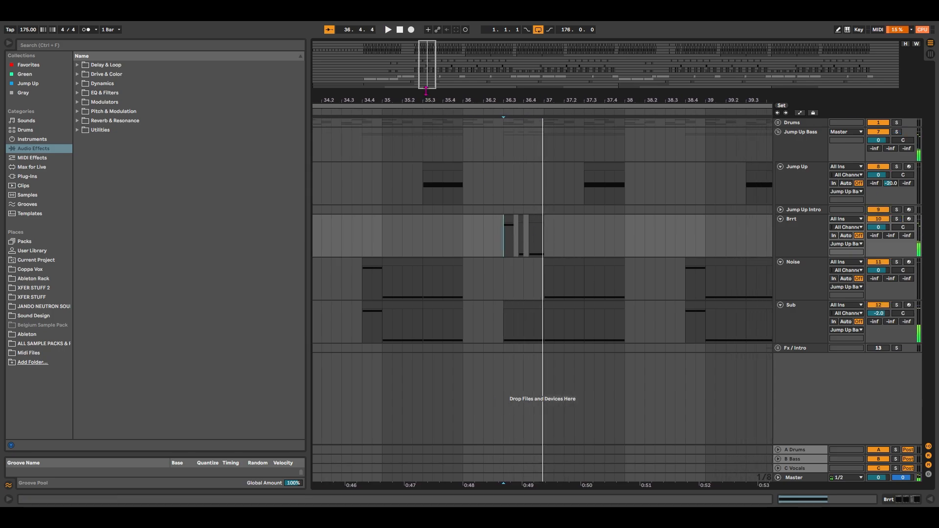
- Select the Noise and Sub clips from 34.4.1 to 35.1.1, audition both tracks soloed, and clear the solos
scroll(546, 215, down, 5)
scroll(485, 148, up, 3)
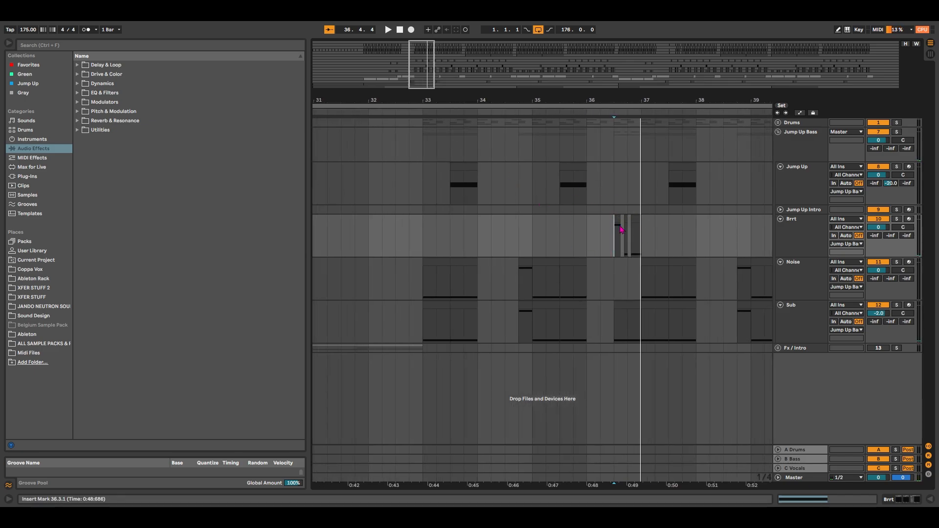
drag(621, 228, 648, 237)
drag(519, 326, 533, 286)
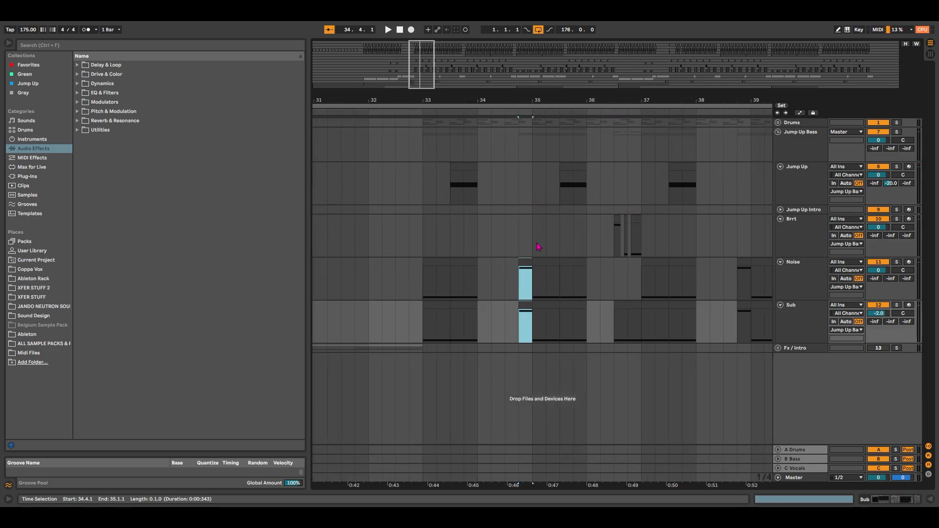
key(s)
key(space)
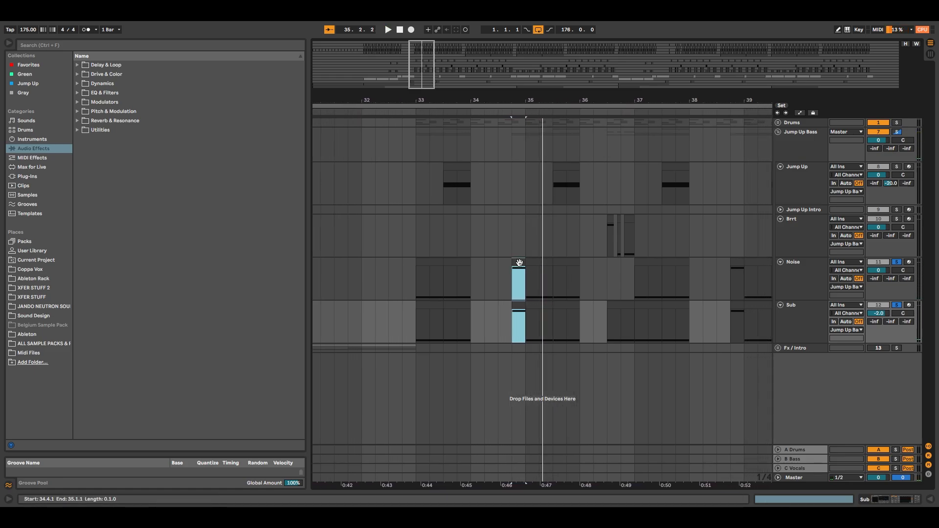
key(s)
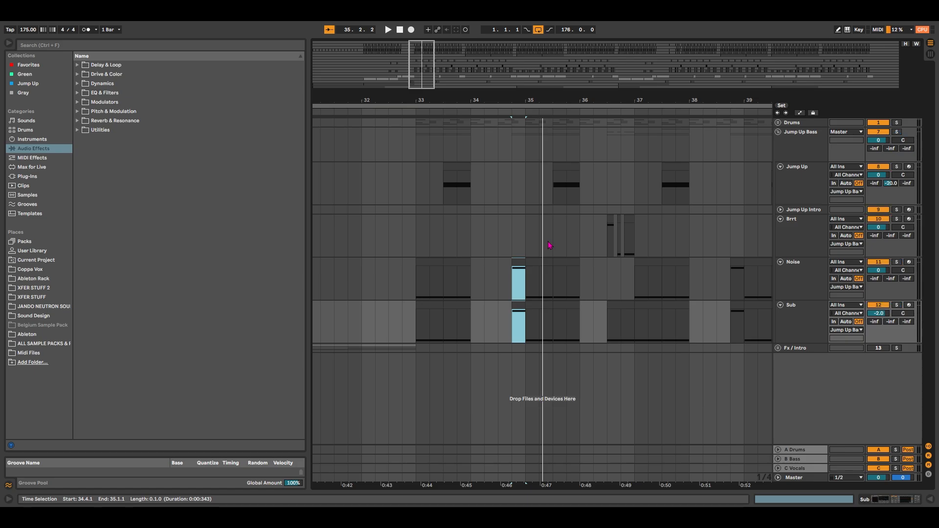
- Select the Brrt clips from 36.3.1 to 37.1.1, solo the Brrt track and audition it
drag(607, 244, 638, 243)
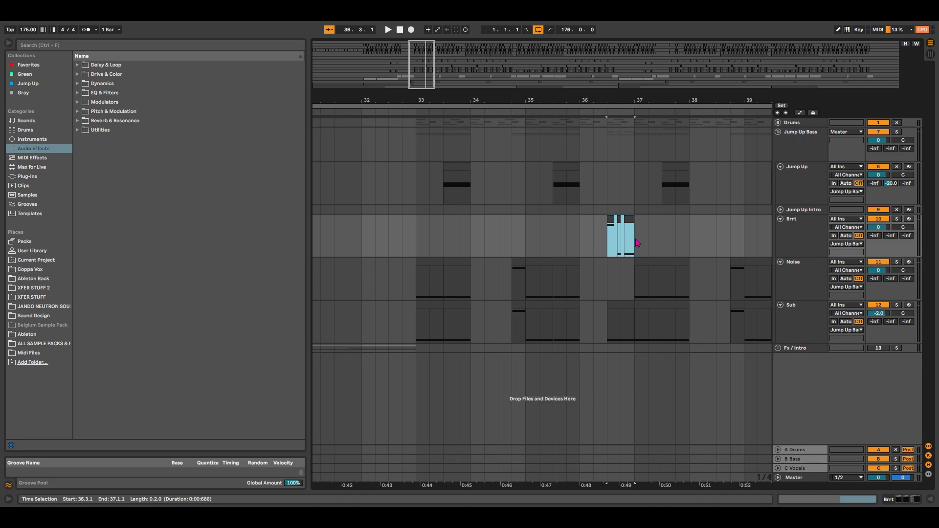
key(s)
key(space)
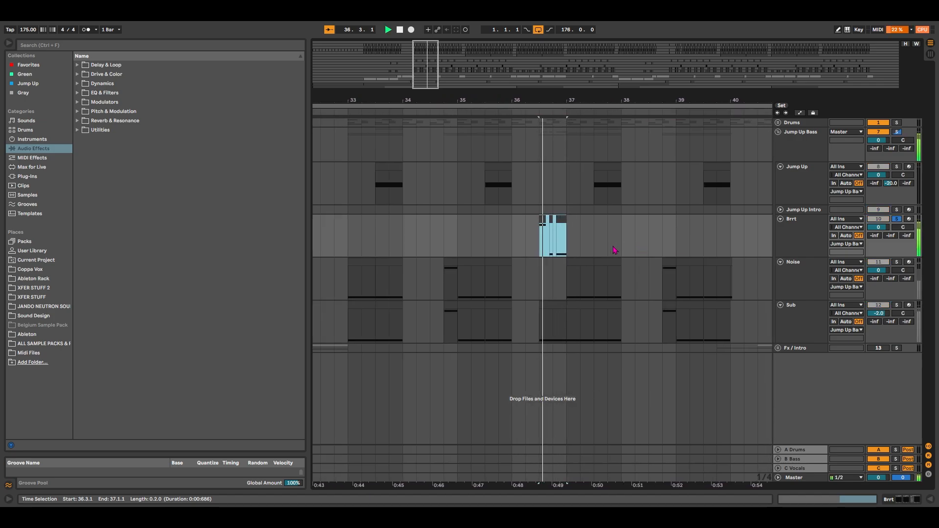
- Stop playback, clear the Brrt solo, and play the full arrangement from an insert marker at 33.1.1 on the Jump Up track
key(space)
key(s)
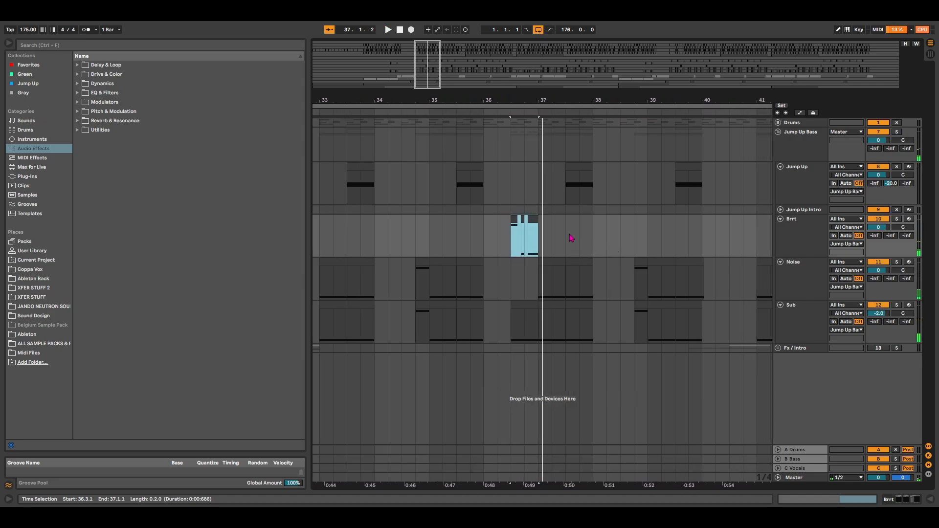
drag(434, 87, 427, 83)
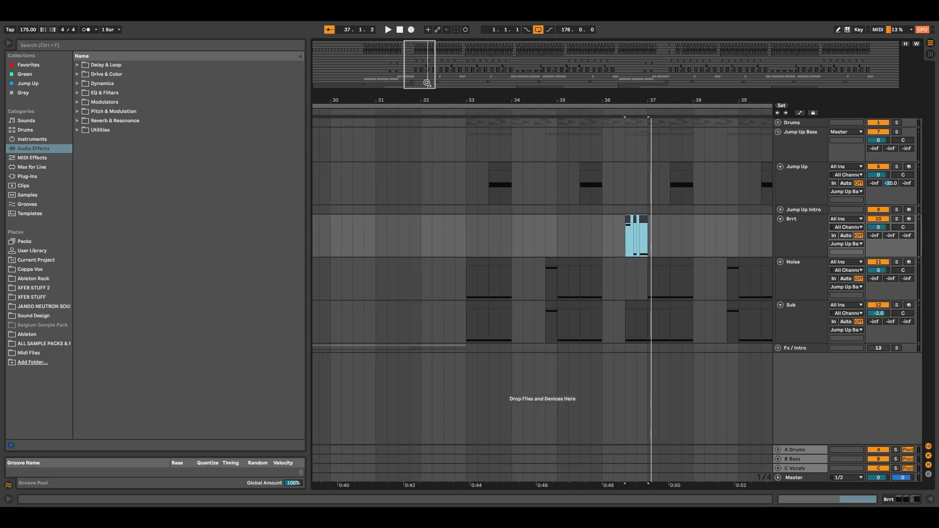
click(460, 188)
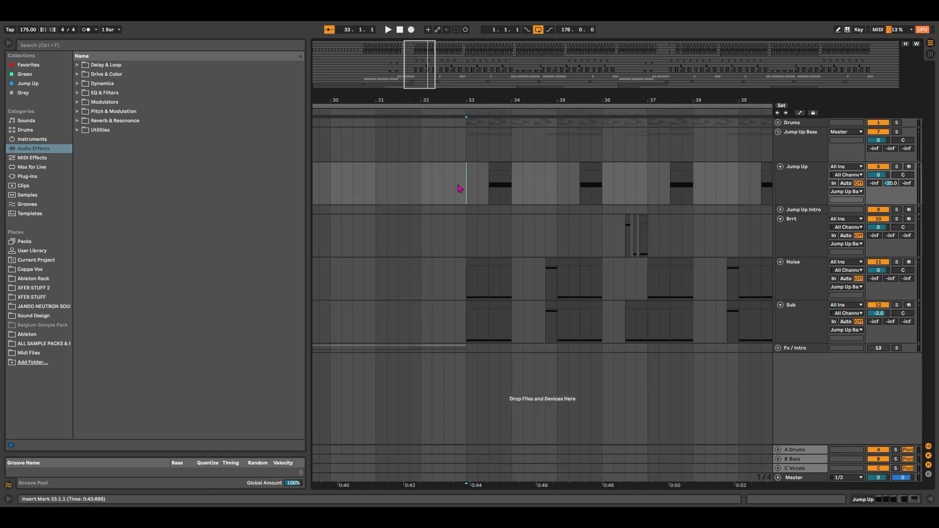
key(space)
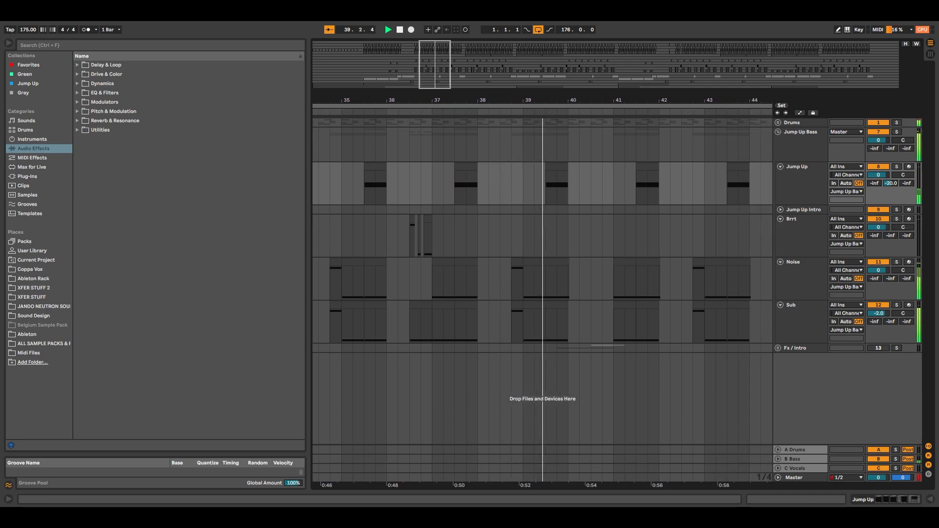
drag(686, 100, 686, 73)
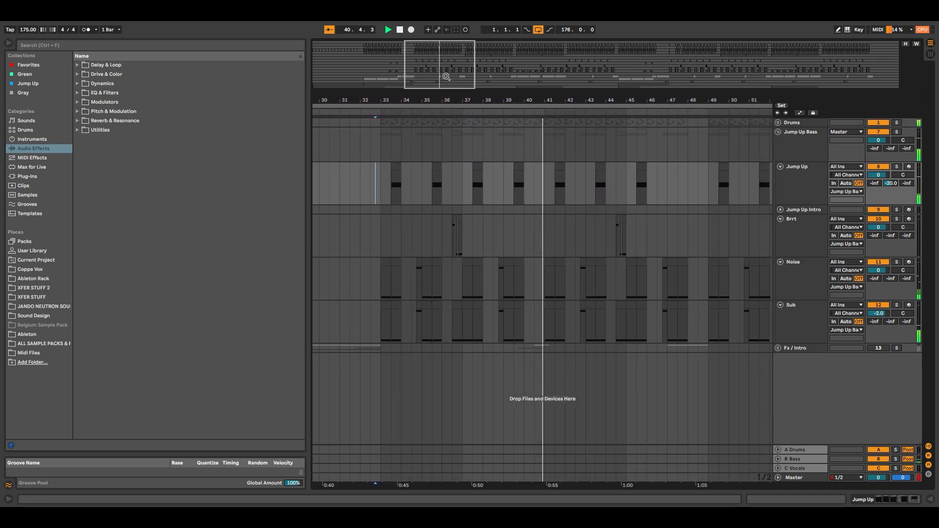
- Unfold the Jump Up Intro track and select its range from 25.3.1 to 28.1.1
drag(446, 77, 399, 93)
click(801, 233)
click(781, 210)
click(559, 234)
scroll(457, 172, right, 3)
drag(429, 236, 498, 230)
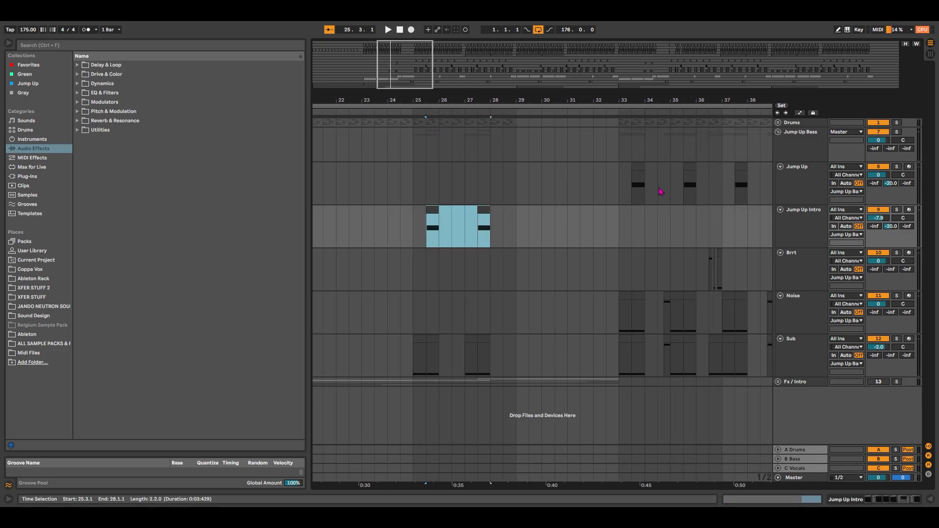
- Select the range 25.1.1 to 29.1.1 across the Jump Up Intro through Sub tracks, and play the arrangement from 25.1.1
click(638, 184)
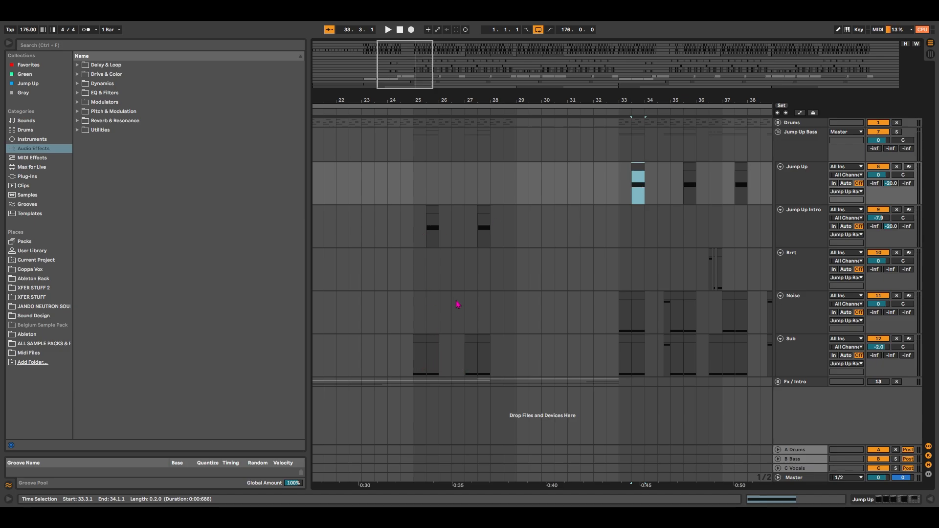
drag(409, 242, 522, 343)
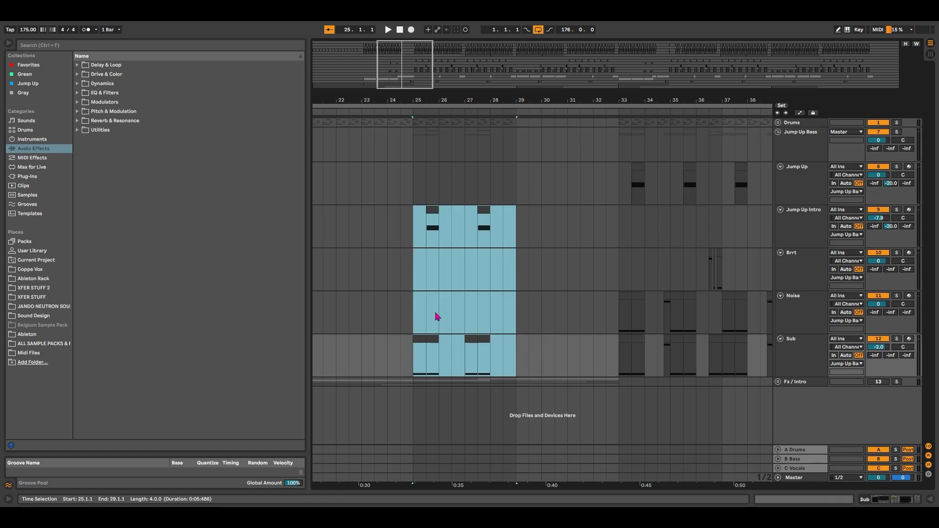
click(419, 147)
key(space)
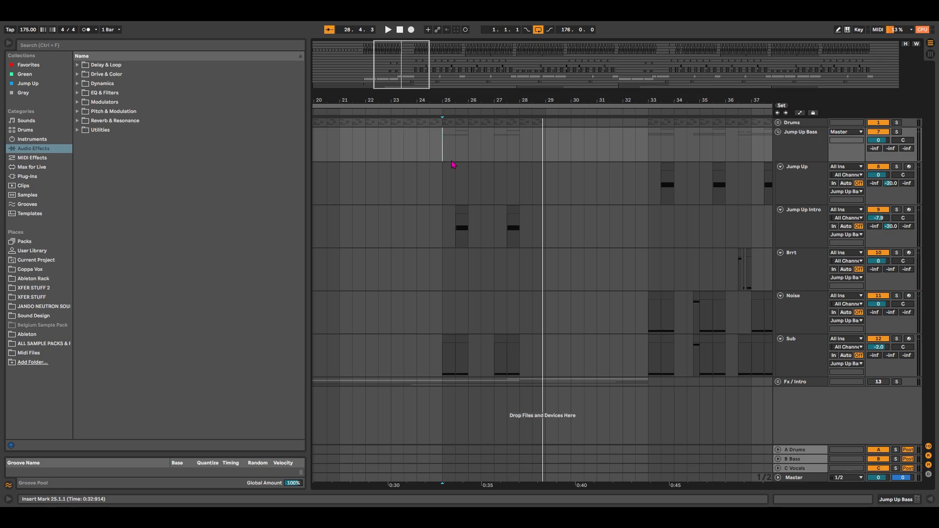
- Fold all the tracks from Jump Up to Sub together, and fold their Jump Up Bass group
click(814, 351)
shift+click(797, 185)
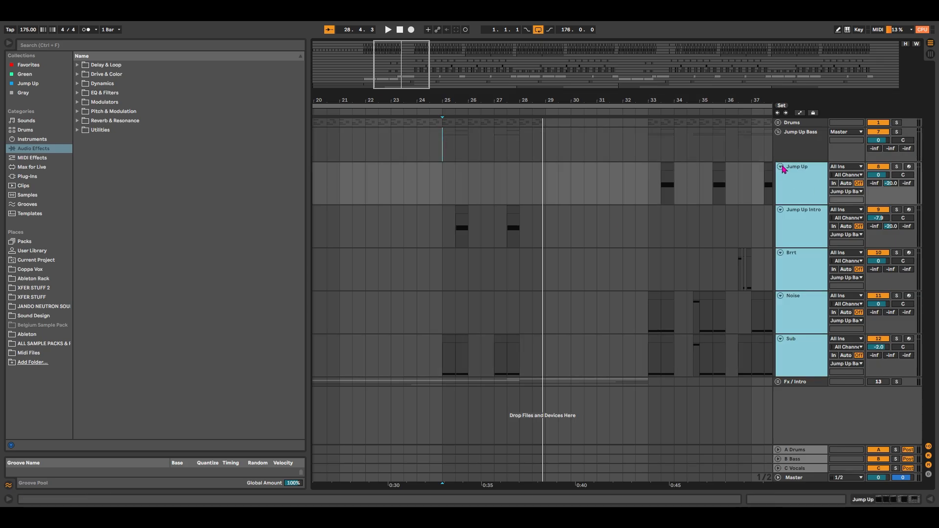
click(780, 167)
click(785, 137)
click(778, 132)
- Unfold the Fx / Intro group and its Siren, Atmos, Rise and two Trigga Vox tracks
click(781, 142)
click(779, 141)
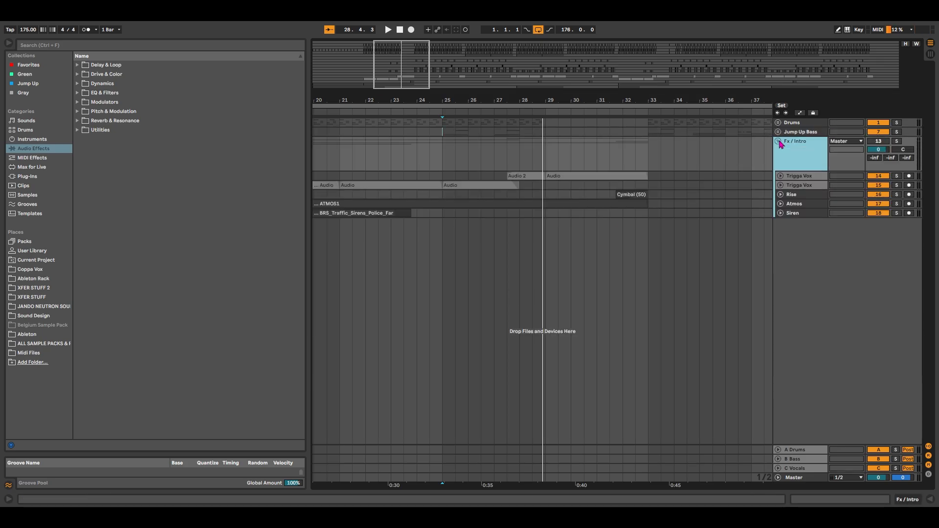
drag(440, 100, 862, 156)
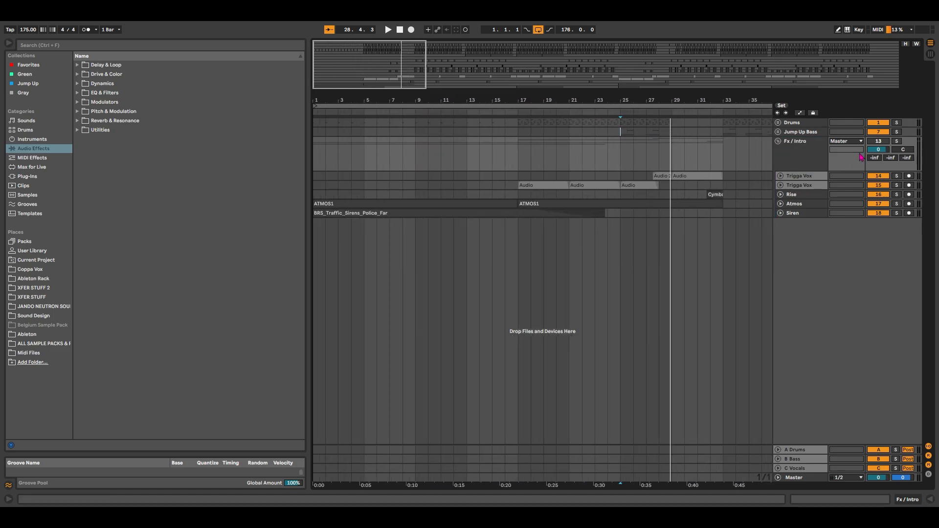
mouse_move(346, 69)
mouse_down()
mouse_move(351, 93)
mouse_move(346, 73)
mouse_up()
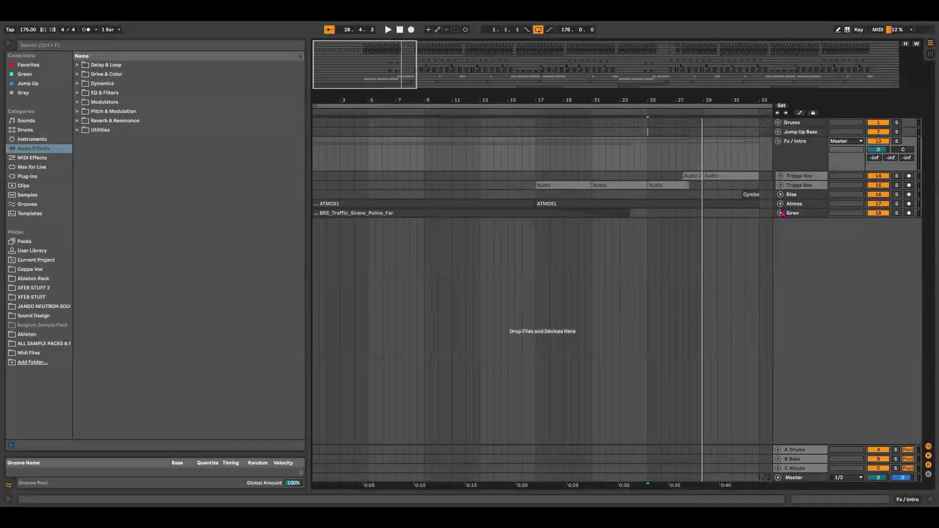
click(781, 213)
click(780, 204)
click(798, 207)
click(785, 195)
click(781, 195)
click(780, 185)
click(780, 176)
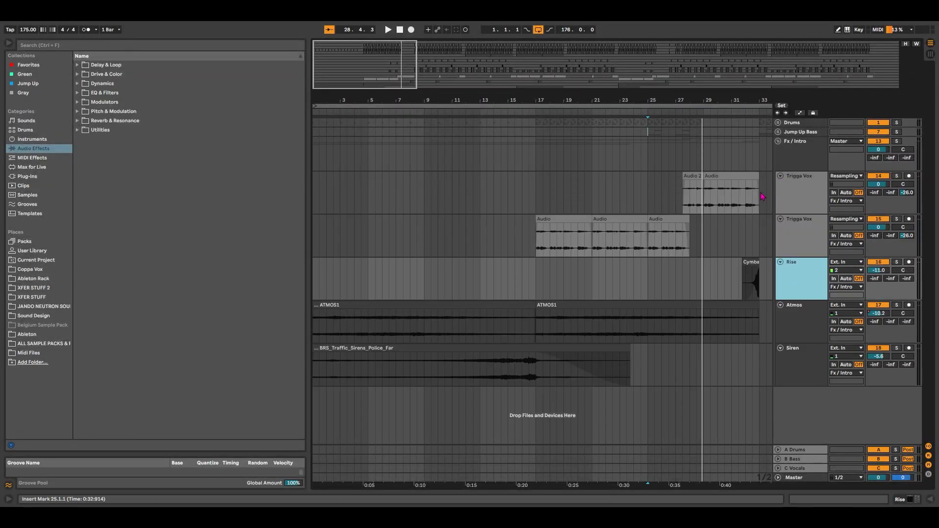
- Select the first ATMOS1 clip, from 1.1.1 to 17.1.1, and audition the intro from its start
drag(347, 61, 349, 24)
drag(457, 69, 460, 44)
drag(374, 76, 371, 121)
click(411, 321)
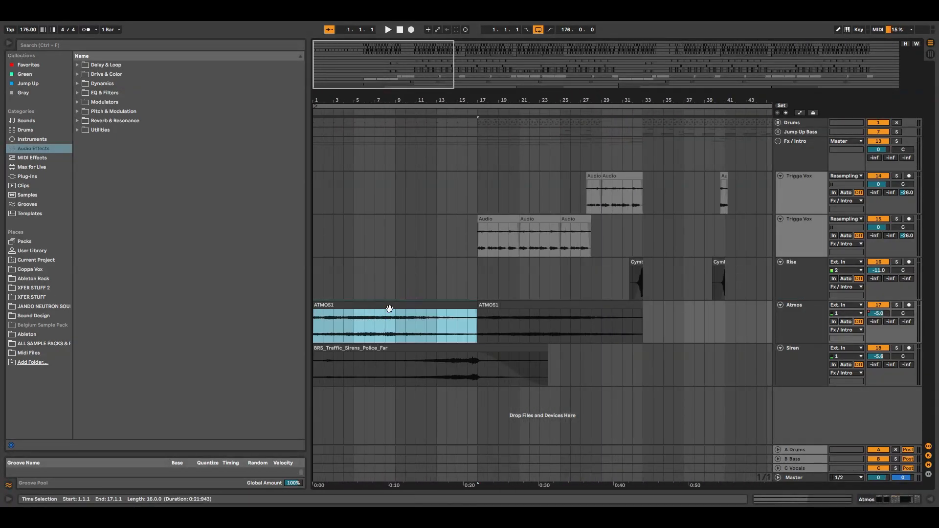
key(space)
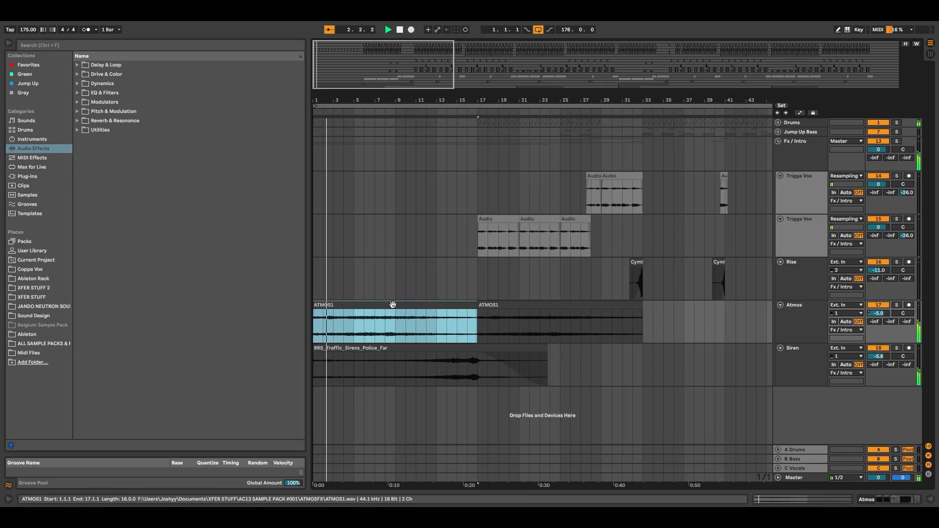
key(space)
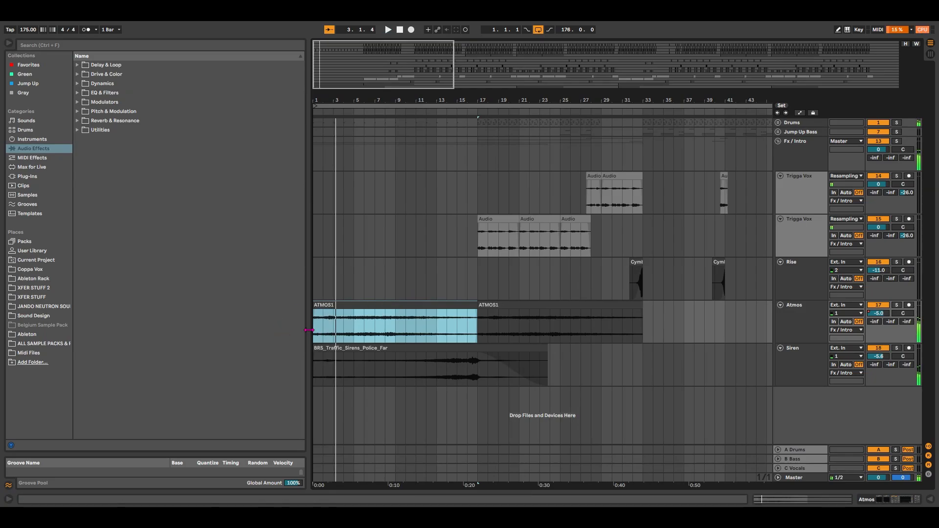
- Solo the Atmos track and show its device chain to examine the Crystallizer, EchoBoy, Compressor and Utility devices
double_click(347, 308)
click(872, 500)
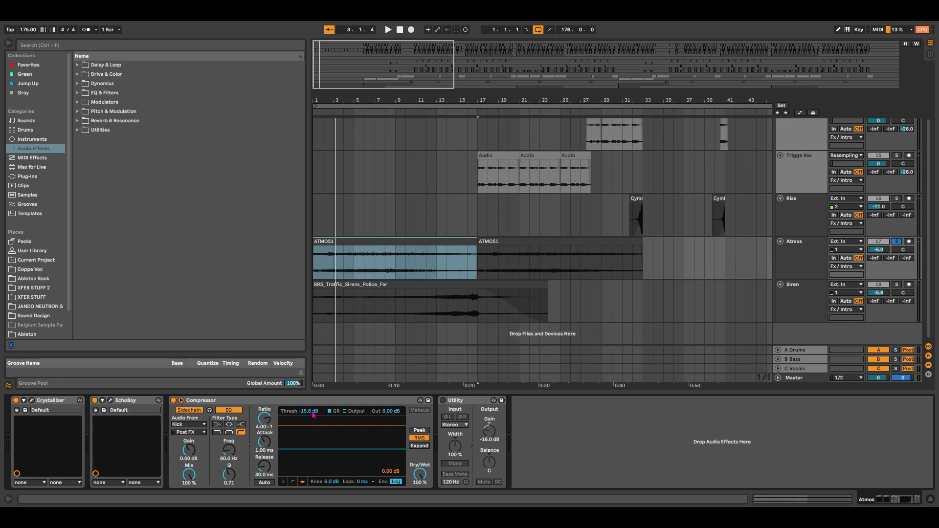
scroll(461, 170, up, 2)
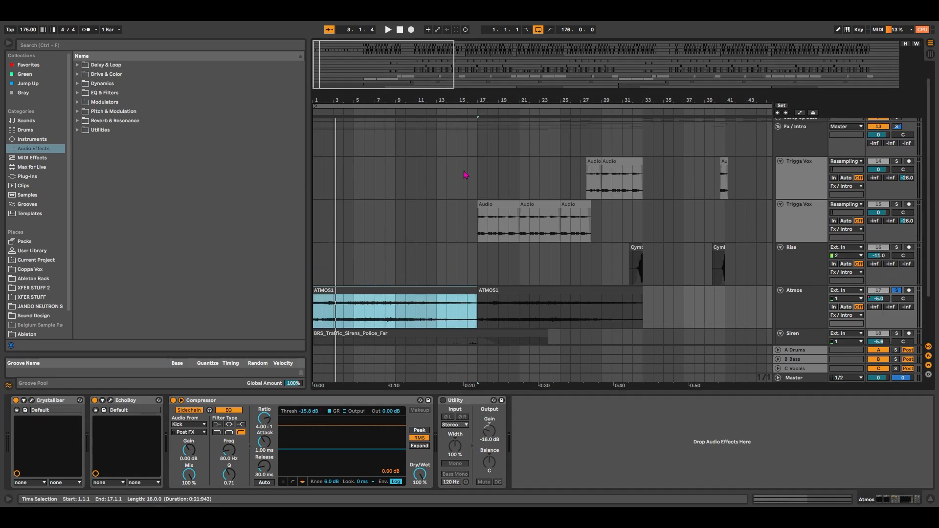
scroll(492, 250, down, 2)
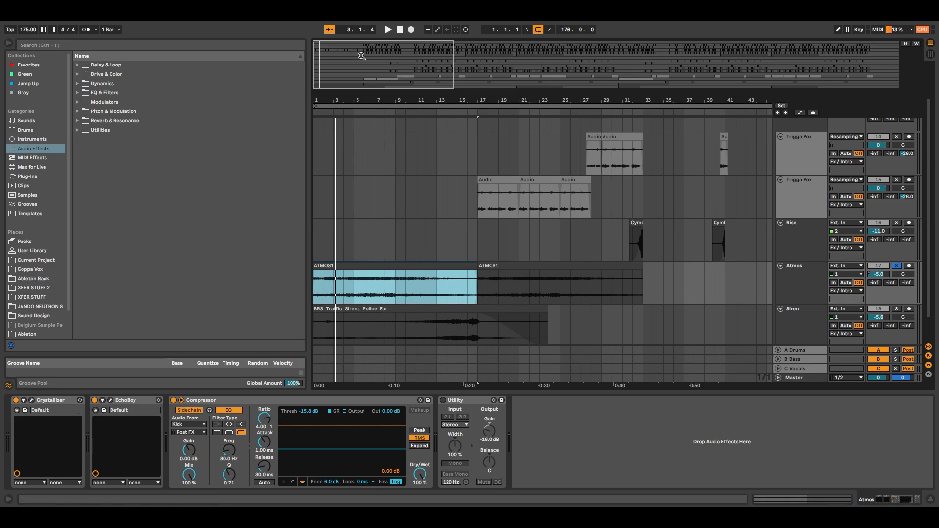
- Play the intro from 1.1.1 without the Atmos solo, and unfold the Drums group to view its intro hits
drag(362, 56, 362, 82)
key(space)
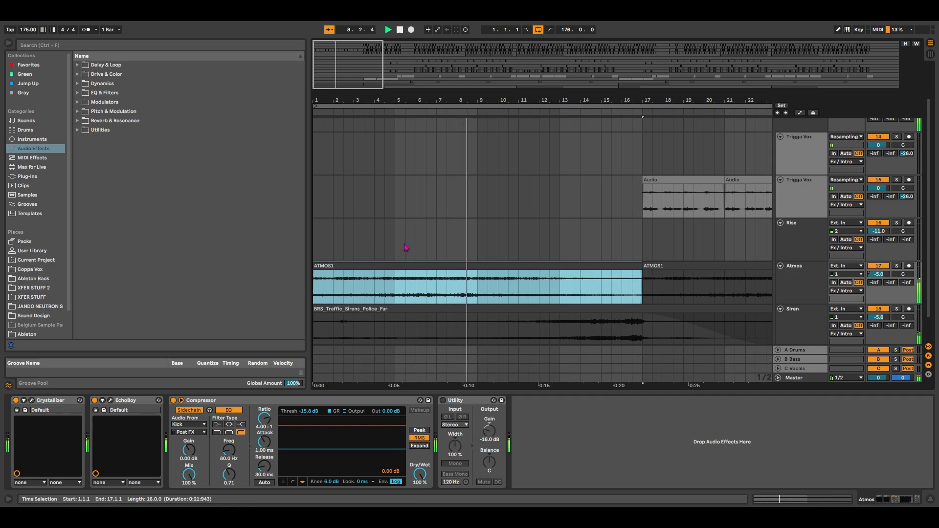
scroll(426, 191, up, 2)
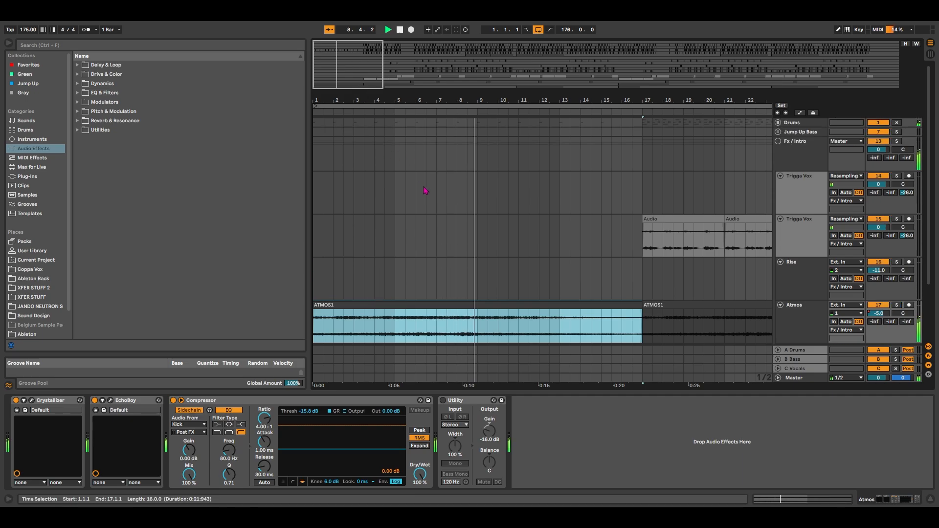
click(779, 123)
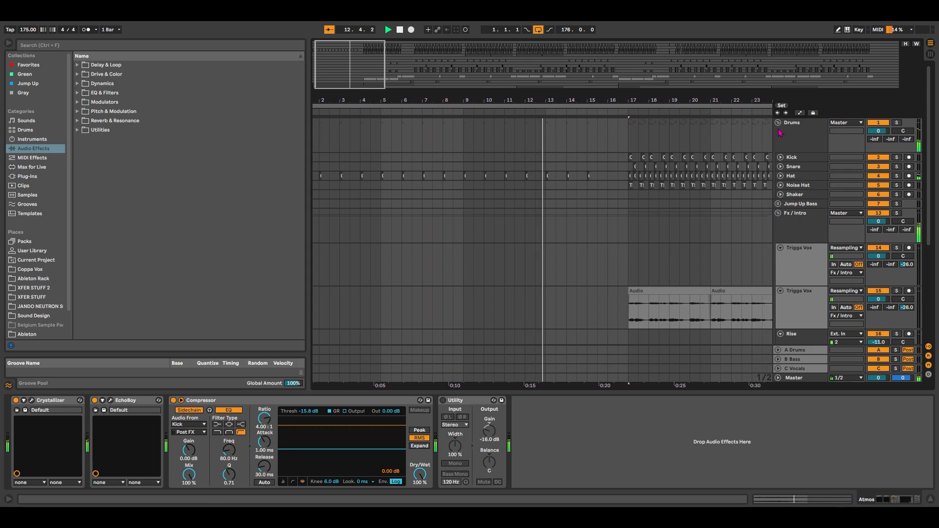
scroll(520, 184, down, 5)
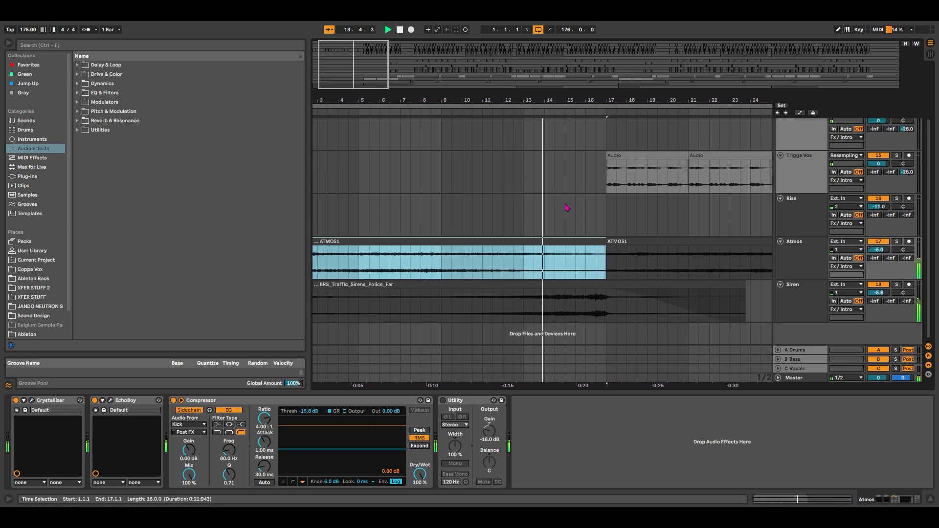
- Select the BRS_Traffic_Sirens_Police_Far clip on the Siren track and mark its range from 2.1.1 to 17.1.1
click(579, 285)
scroll(577, 286, down, 2)
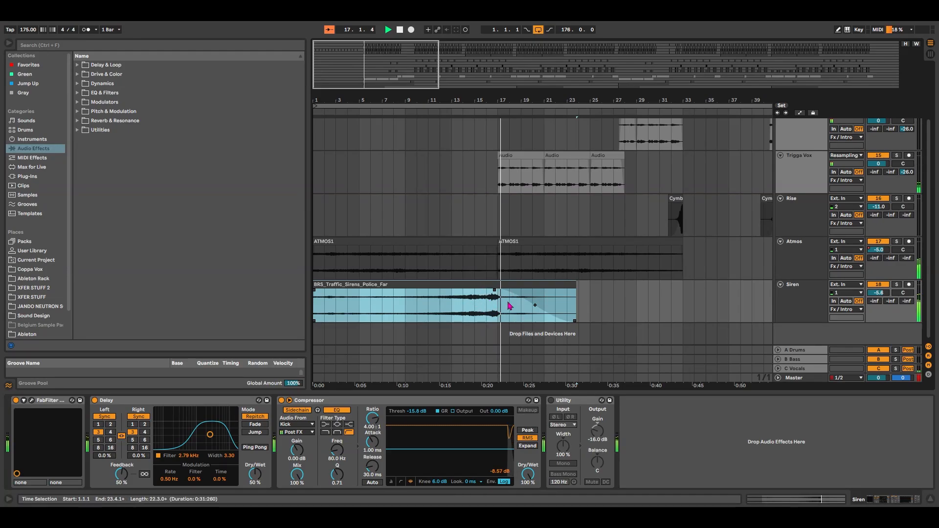
drag(486, 308, 288, 296)
click(416, 308)
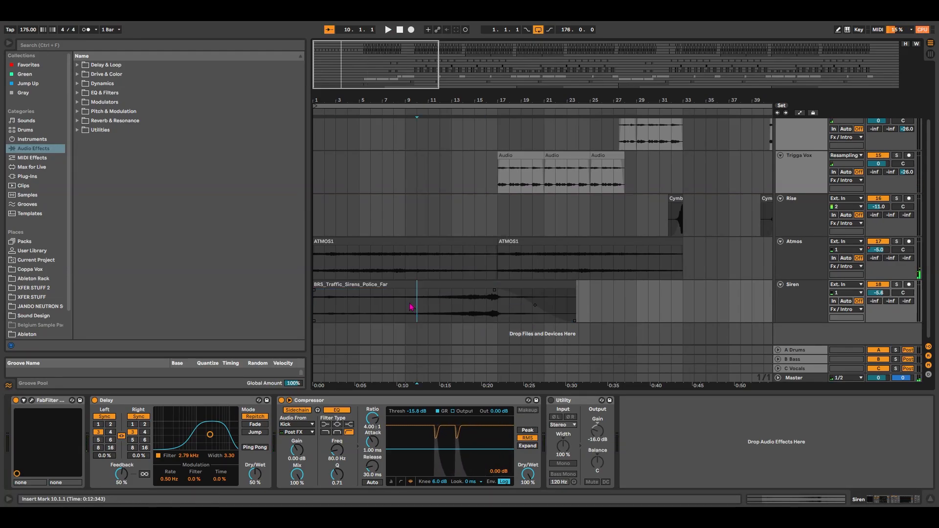
click(338, 286)
drag(328, 309, 500, 317)
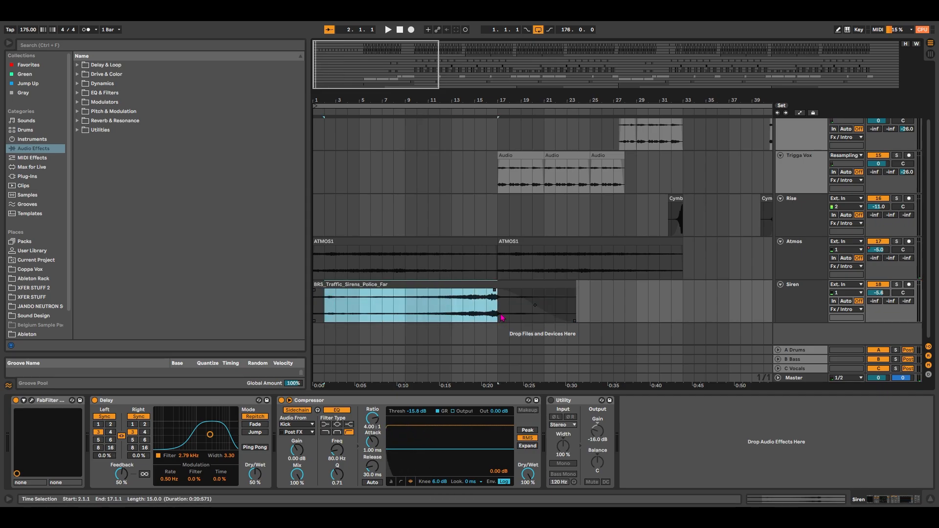
click(484, 309)
click(467, 286)
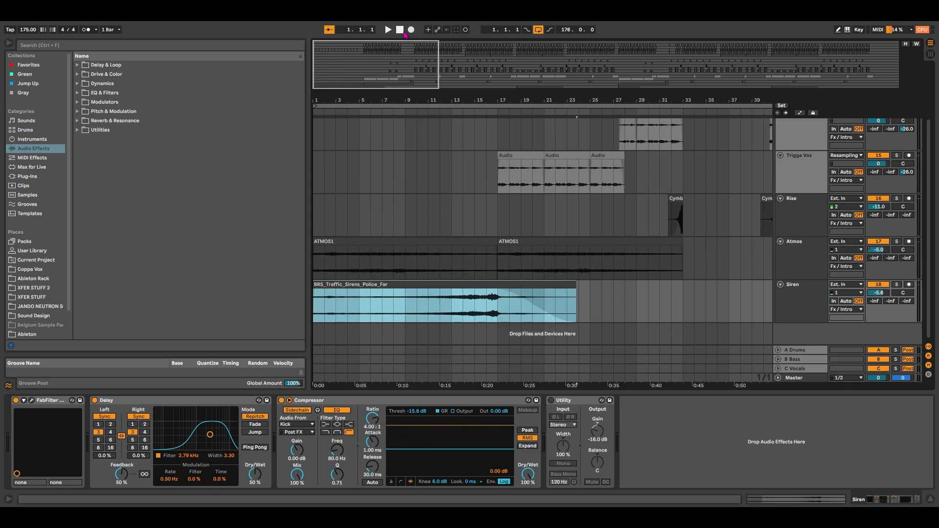
- Audition the Siren clip soloed from 1.1.1, clear the solo, and play the intro from 16.1.1
click(403, 32)
click(371, 284)
key(s)
key(space)
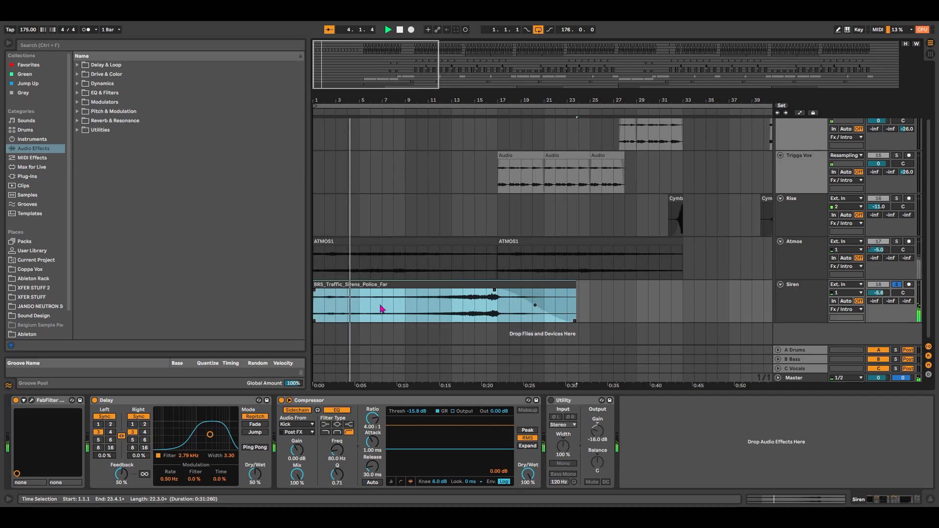
key(s)
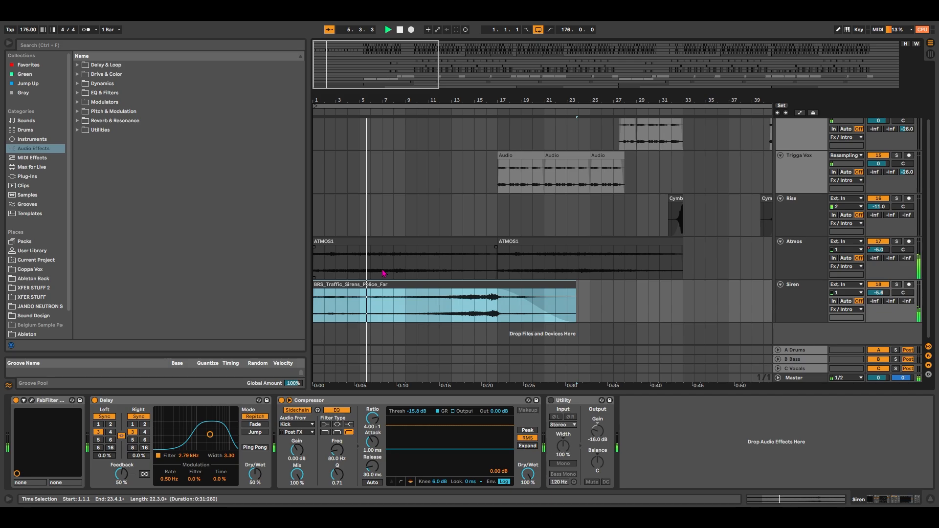
click(486, 303)
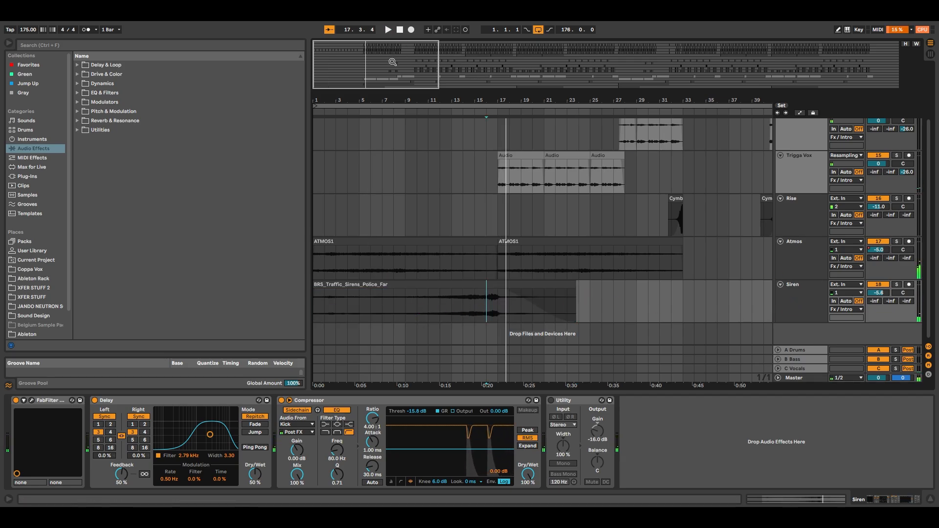
- Fold the Rise, Atmos and Siren tracks together in the Fx / Intro group
mouse_move(392, 62)
mouse_down()
mouse_move(396, 78)
mouse_move(394, 66)
mouse_up()
scroll(497, 171, up, 3)
scroll(485, 153, down, 2)
scroll(464, 140, up, 2)
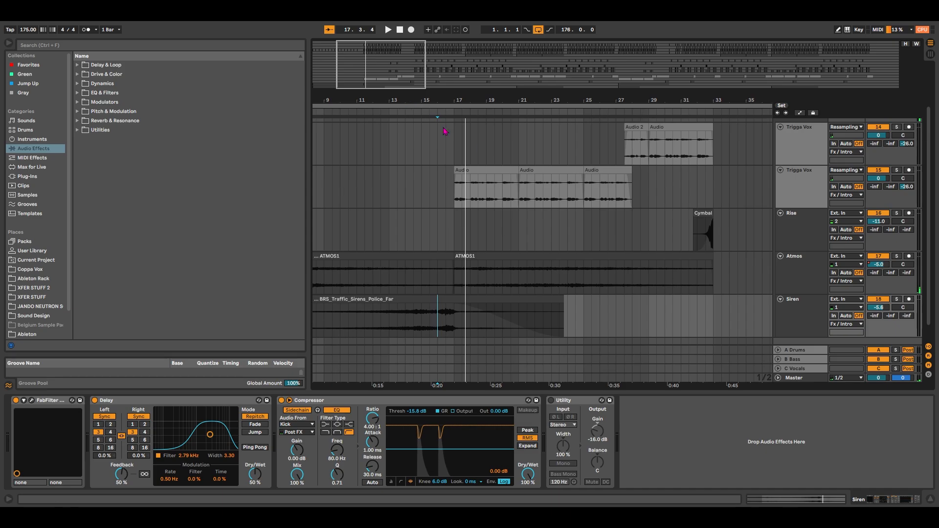
scroll(445, 131, up, 2)
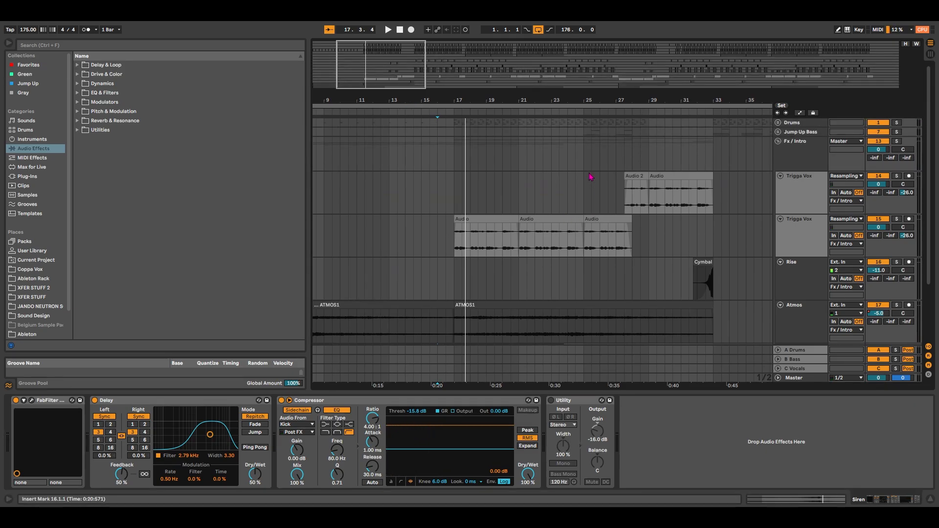
scroll(627, 199, down, 2)
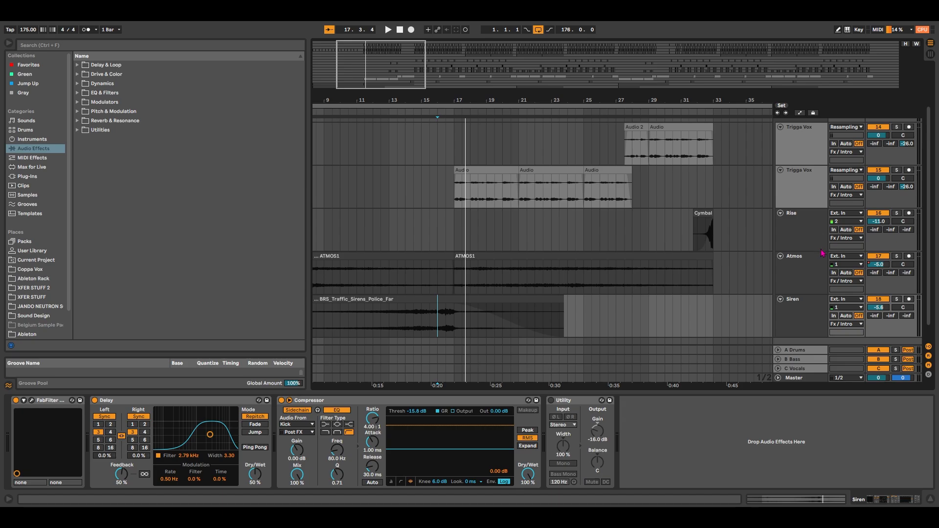
click(796, 224)
shift+click(792, 307)
click(781, 300)
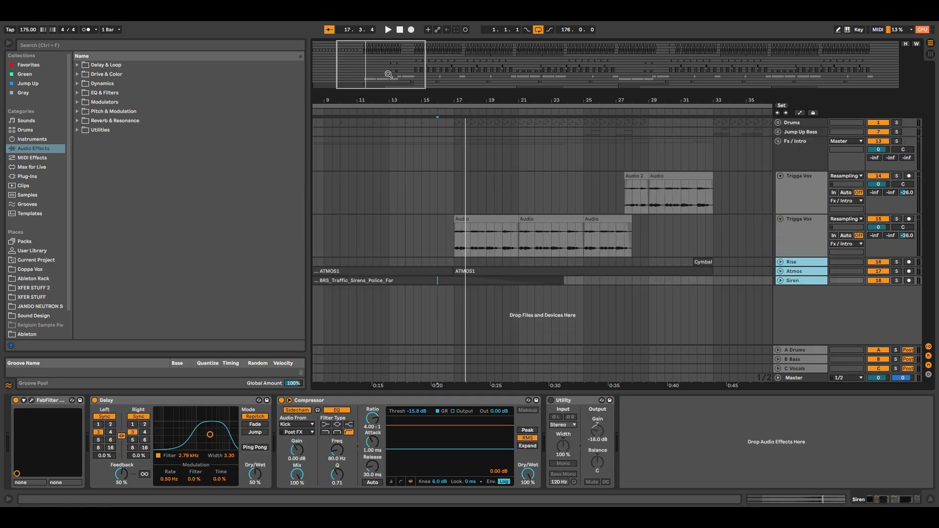
- Mark both Trigga Vox tracks from 17.1.1 to 33.1.1, and select the lower track's first Audio clip
mouse_move(389, 74)
mouse_down()
mouse_move(416, 67)
mouse_move(397, 64)
mouse_up()
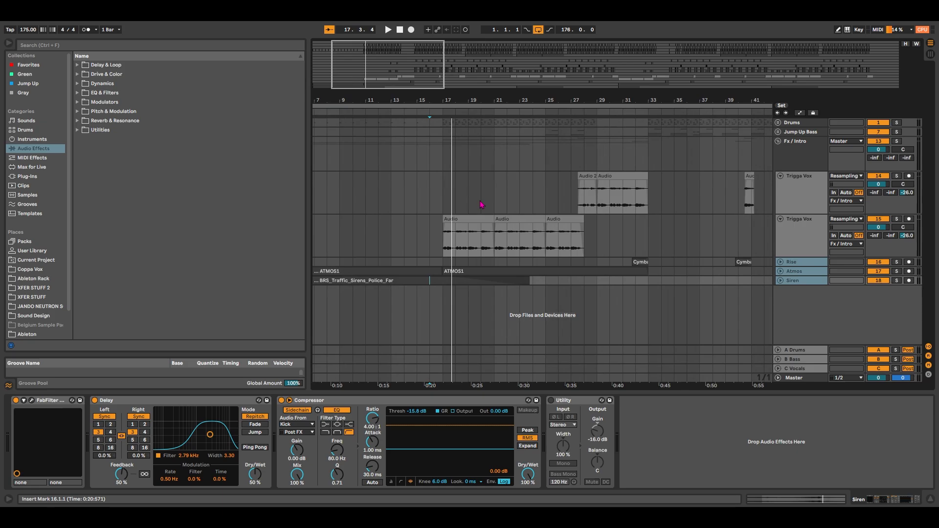
drag(443, 162, 651, 244)
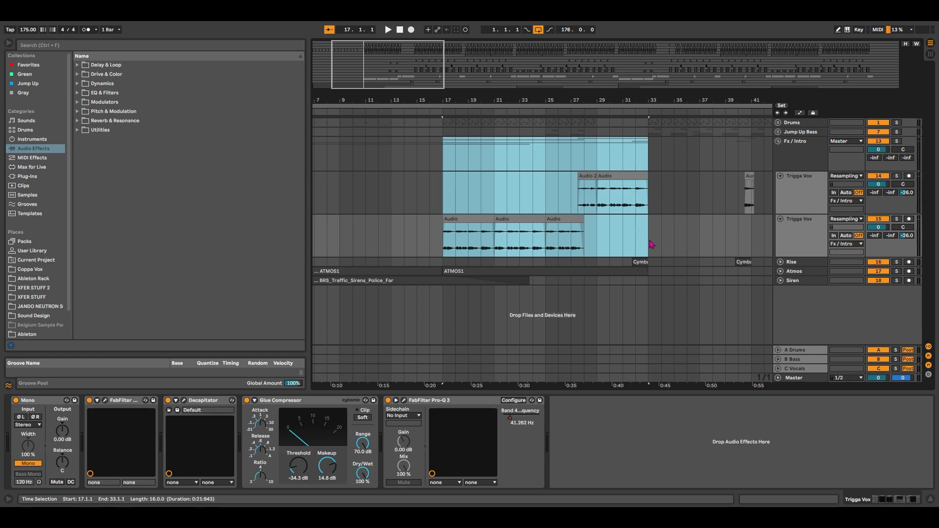
click(469, 252)
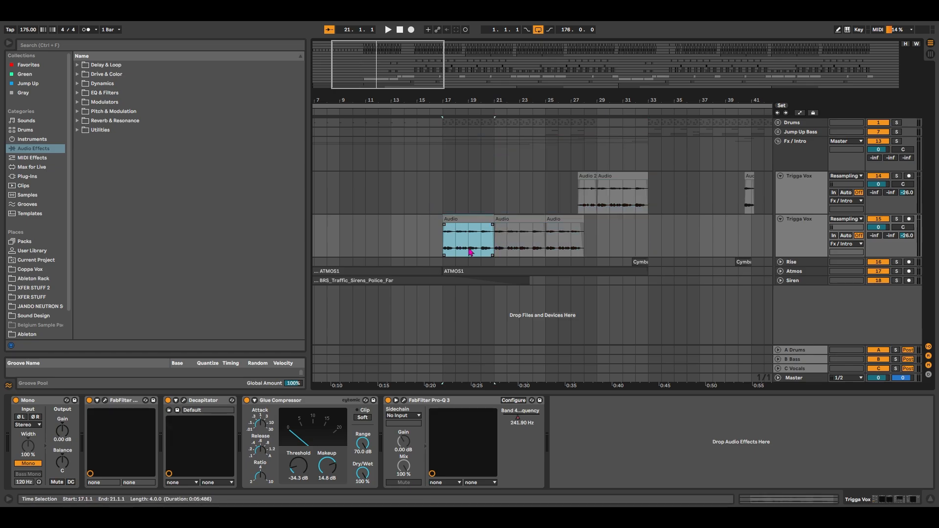
- Show the lower Trigga Vox track's FabFilter Pro-Q 3 Band 4 Frequency automation and mark its clips from 17.1.1 to 28.1.1
click(796, 245)
key(ctrl+alt+i)
click(811, 233)
click(802, 242)
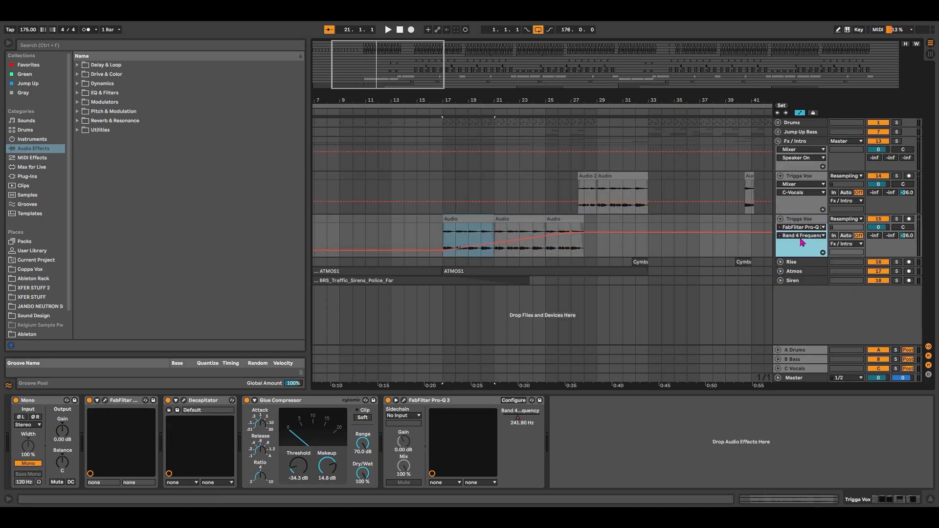
drag(447, 246, 584, 241)
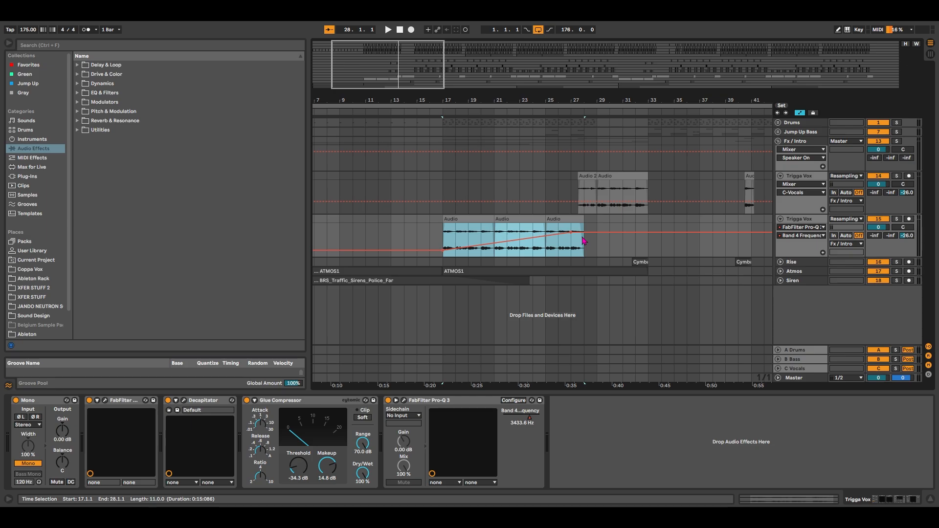
- Mark the upper Trigga Vox track from 28.1.1 to 33.1.1, hide the automation, and examine its clips, marking 40.3.1 to 42.3.1
click(588, 188)
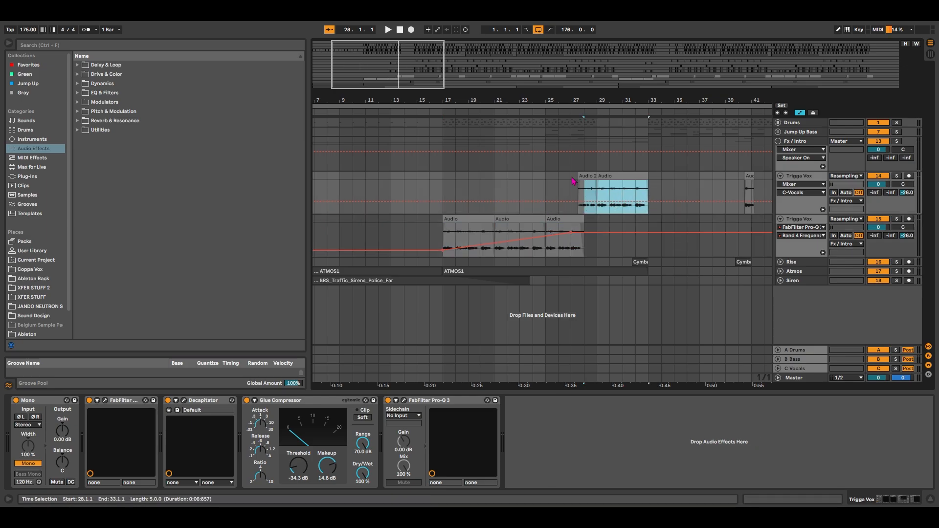
key(a)
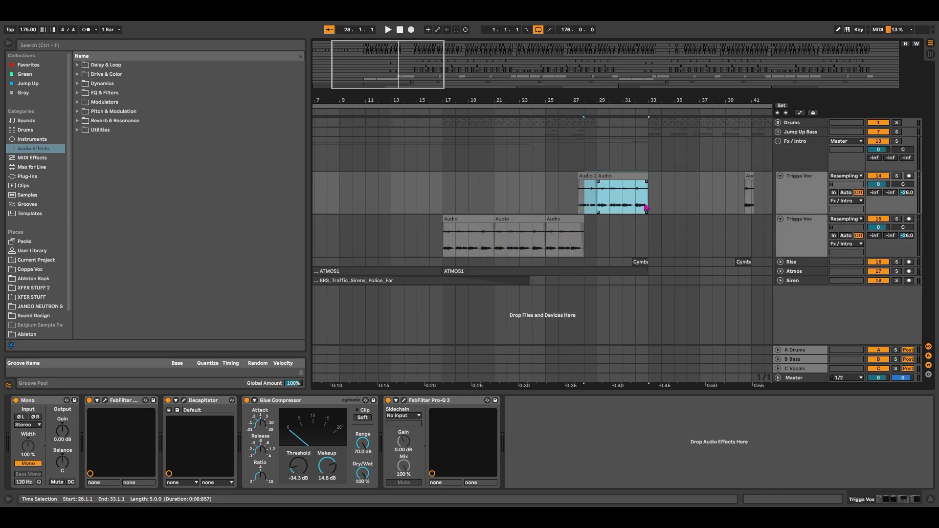
key(minus)
key(minus)
drag(589, 195, 655, 204)
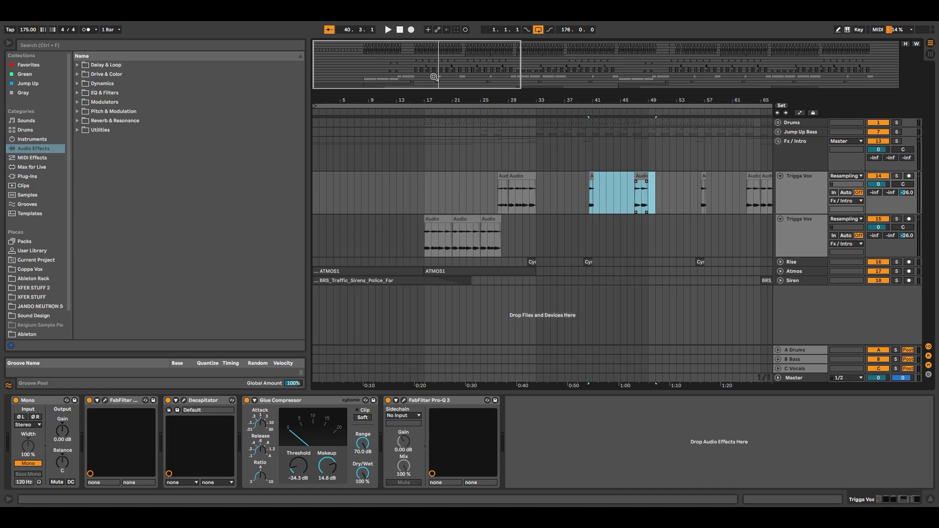
double_click(434, 78)
drag(414, 198, 748, 198)
drag(388, 72, 429, 73)
drag(586, 201, 613, 196)
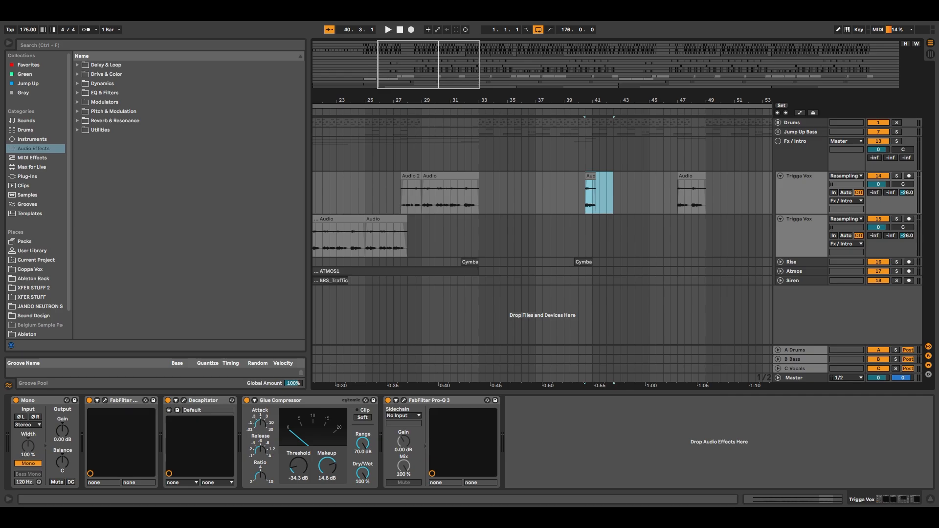
- Play the arrangement from the lower Trigga Vox track's first clip at 17.1.1, selecting the Audio 2 clip and following the vocals past bar 33
key(minus)
drag(361, 64, 387, 117)
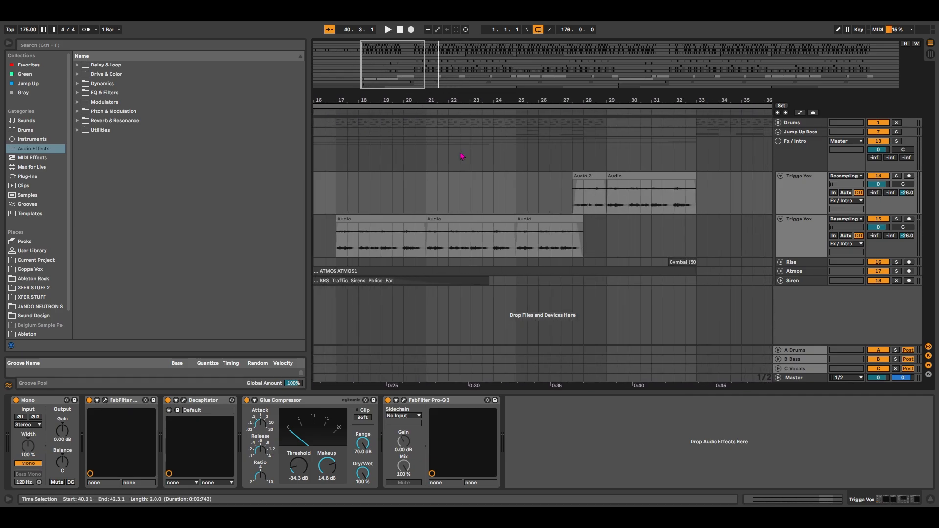
click(373, 219)
key(space)
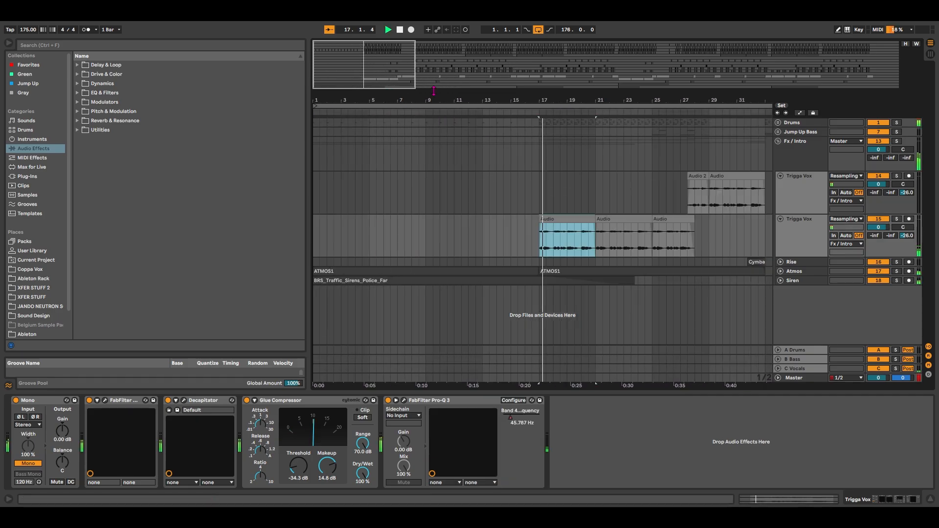
click(745, 176)
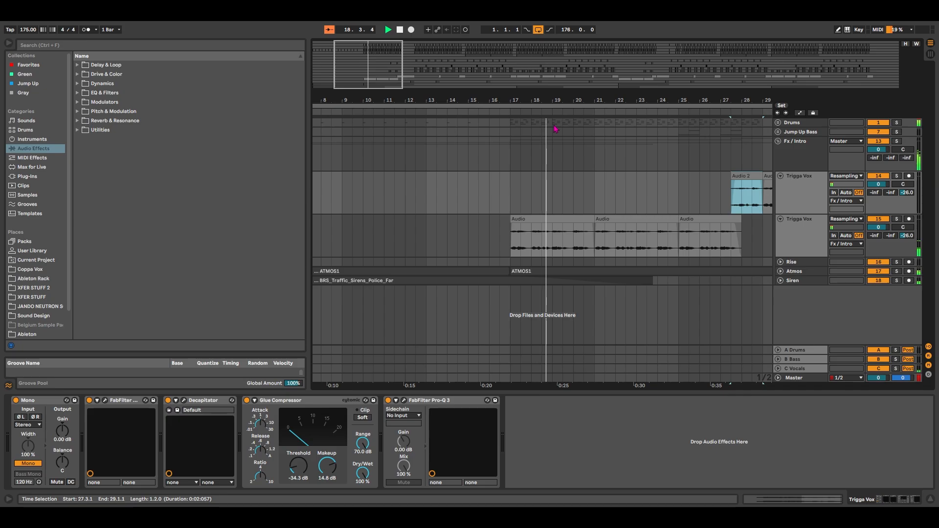
drag(604, 100, 503, 97)
drag(377, 72, 378, 71)
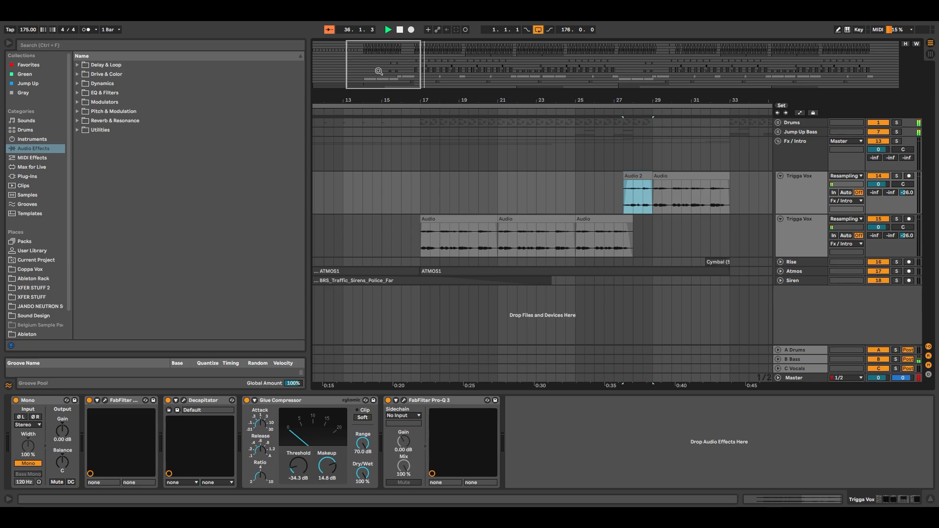
drag(404, 75, 463, 70)
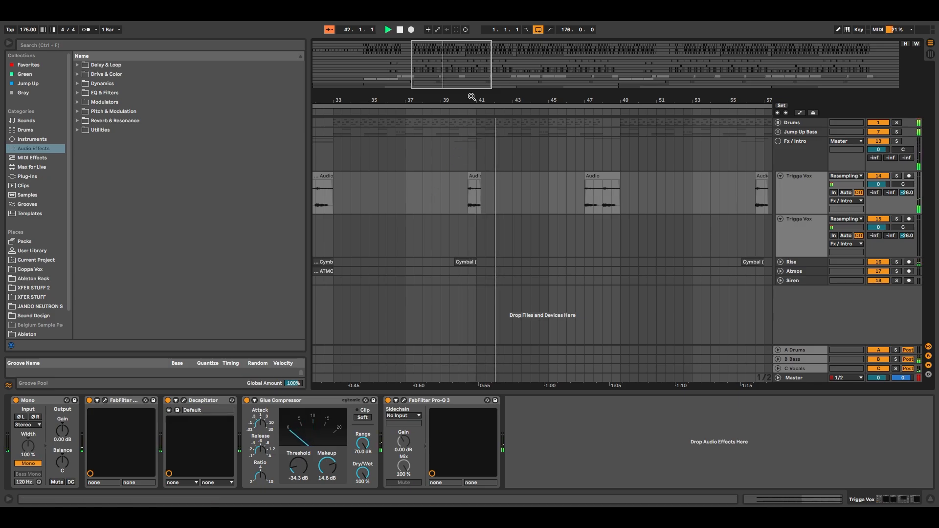
drag(467, 86, 519, 75)
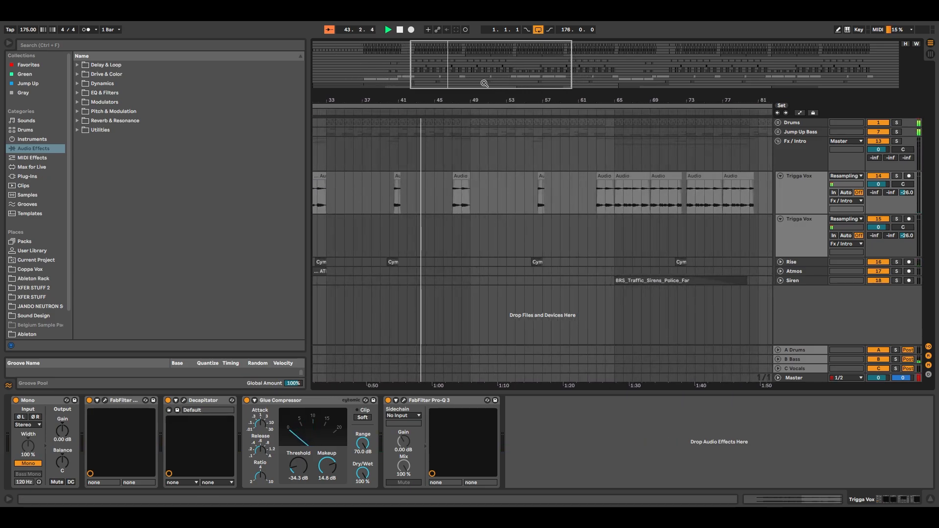
drag(415, 100, 414, 115)
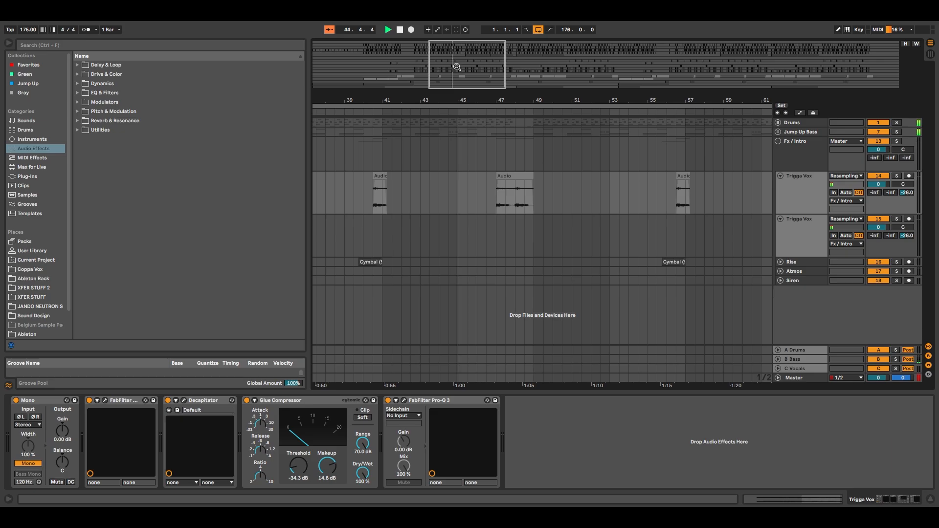
- Stop playback, fold both Trigga Vox tracks together, and fold the Fx / Intro group
drag(458, 66, 411, 67)
click(818, 193)
shift+click(814, 232)
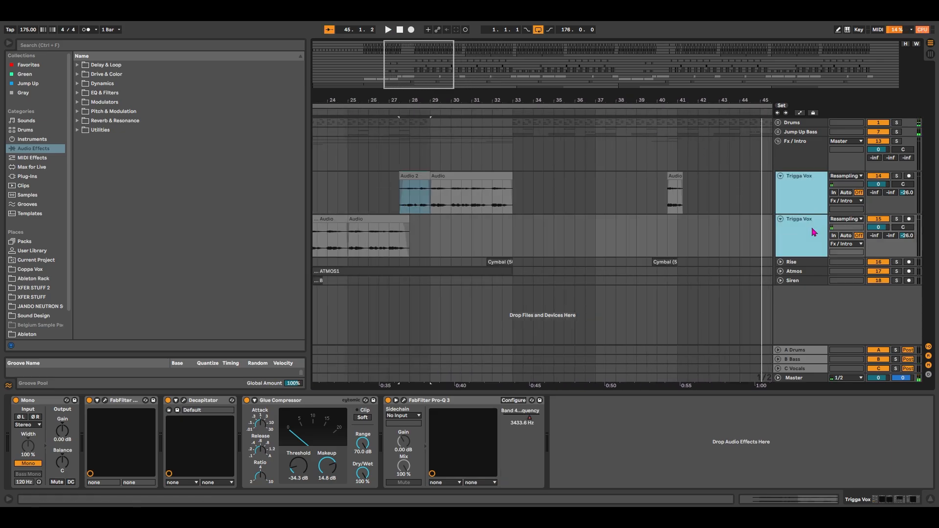
click(781, 176)
click(799, 145)
click(779, 141)
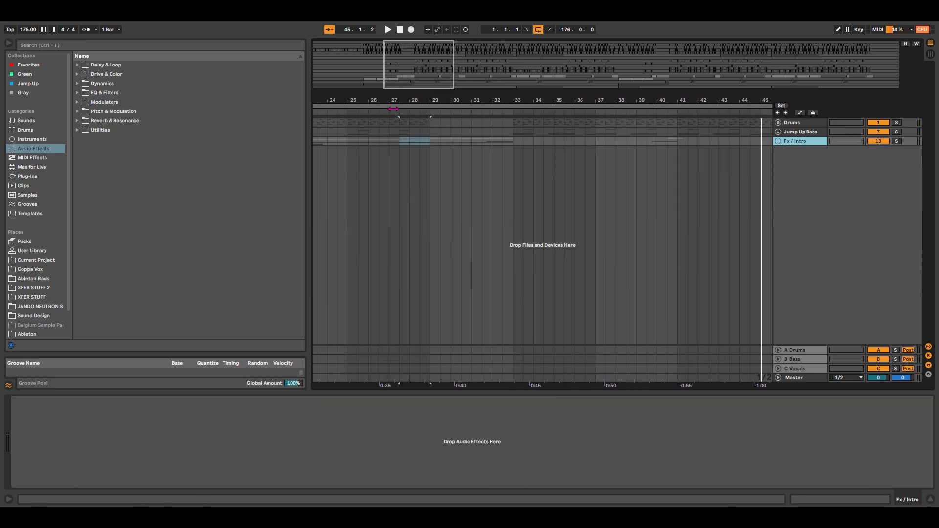
- Unfold the Fx / Intro group and both Trigga Vox tracks, and mark their vocal clips from 17.1.1 to 33.1.1
drag(434, 82, 419, 79)
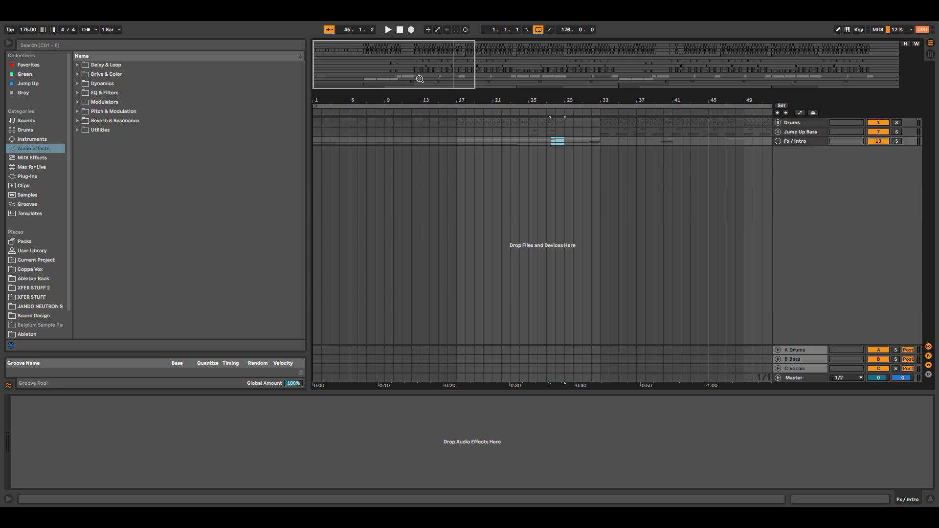
click(778, 141)
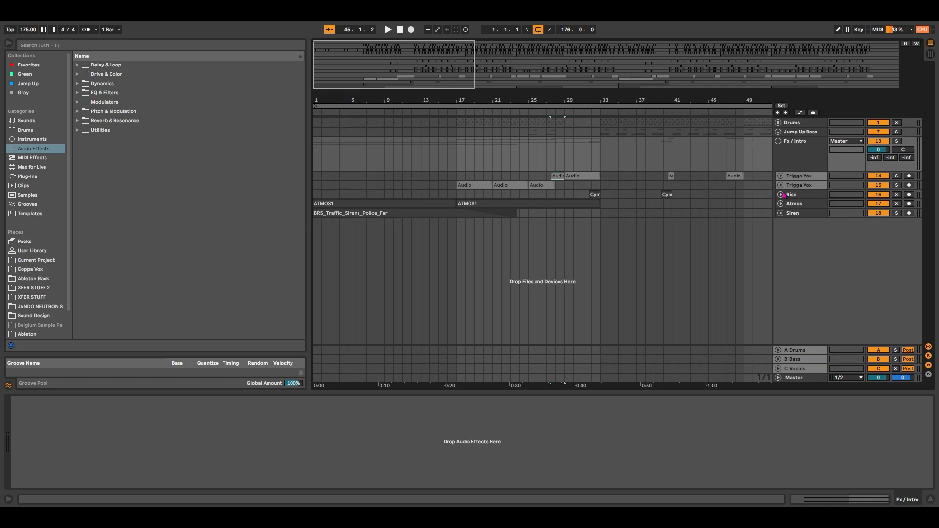
click(780, 185)
click(781, 176)
drag(462, 210, 601, 226)
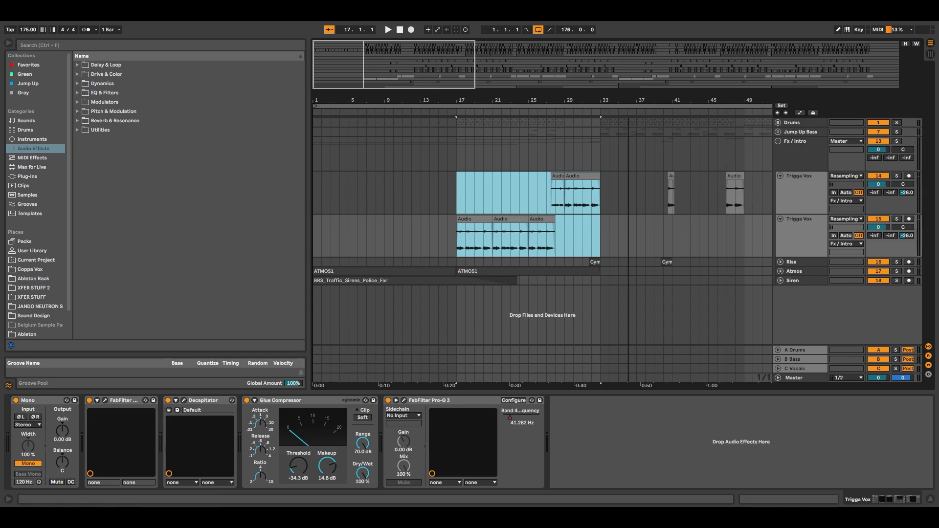
drag(442, 99, 440, 77)
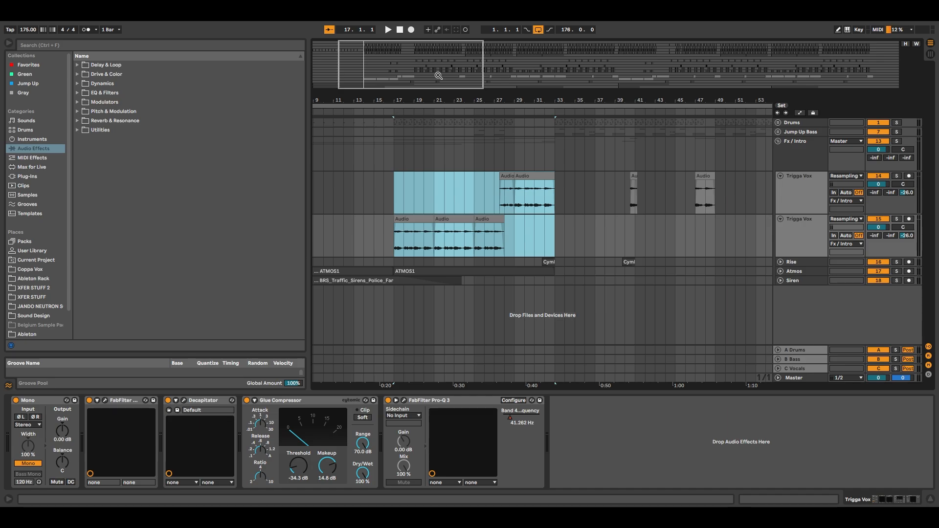
drag(441, 78, 483, 71)
- Fold both Trigga Vox tracks together and collapse the Fx / Intro group, bringing the whole arrangement into view
click(792, 198)
click(801, 235)
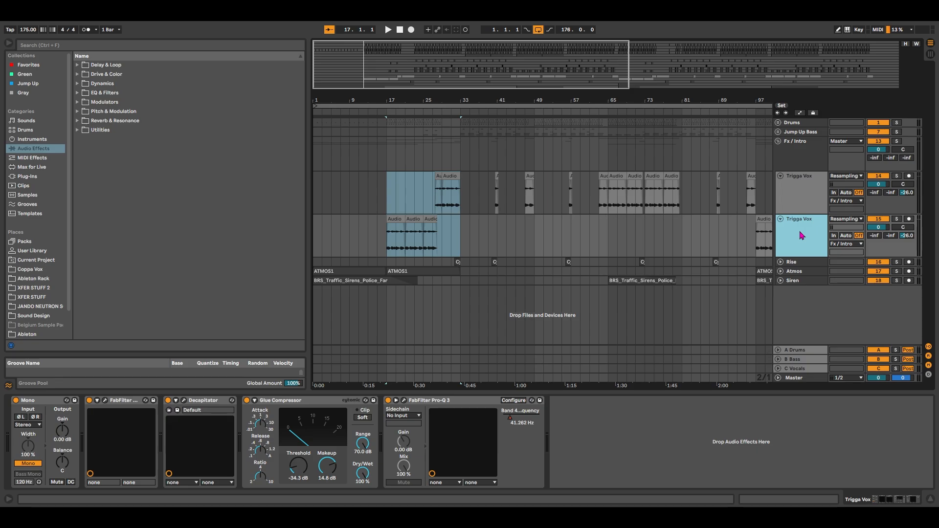
shift+click(801, 201)
click(781, 176)
click(796, 150)
click(778, 142)
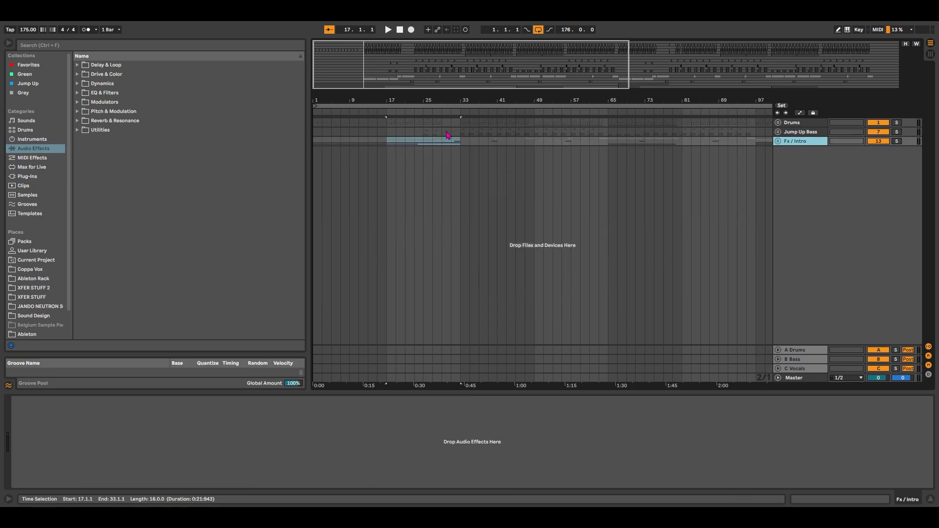
drag(483, 81, 491, 79)
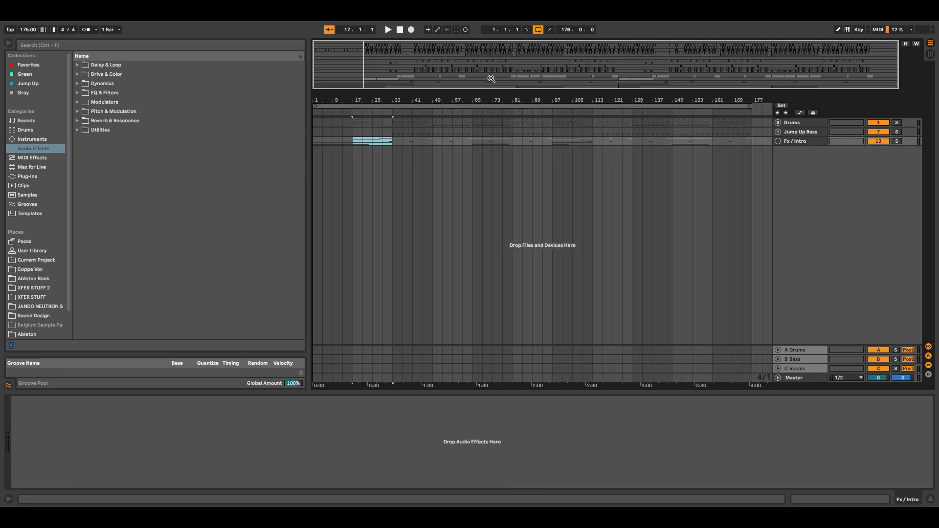